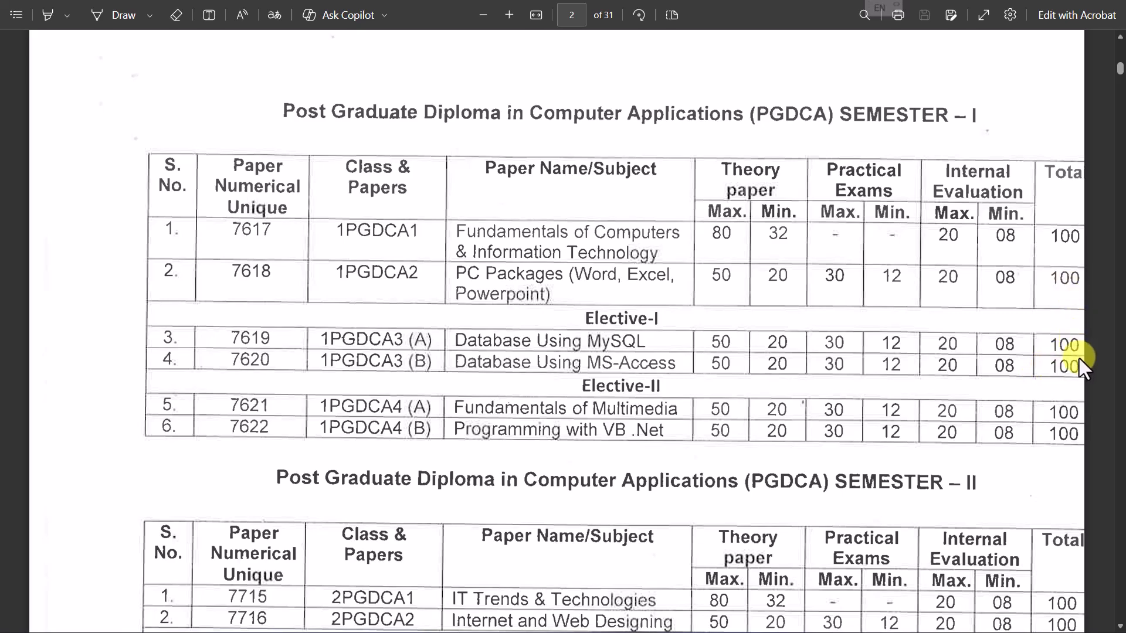
Look past the semester paper tables to the 1PGDCA2 PC Packages syllabus on page 6 and read its Unit-I topics
{"action": "scroll", "coordinate": [845, 352], "scroll_direction": "down", "scroll_amount": 20}
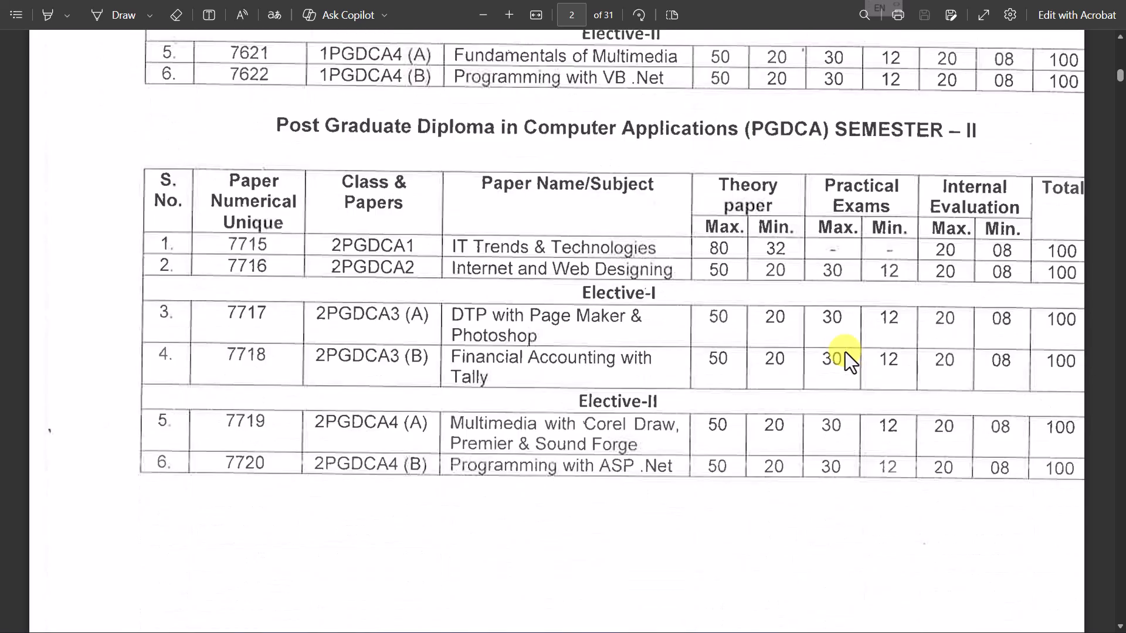
{"action": "scroll", "coordinate": [845, 352], "scroll_direction": "down", "scroll_amount": 15}
{"action": "scroll", "coordinate": [846, 352], "scroll_direction": "up", "scroll_amount": 5}
{"action": "scroll", "coordinate": [845, 353], "scroll_direction": "down", "scroll_amount": 8}
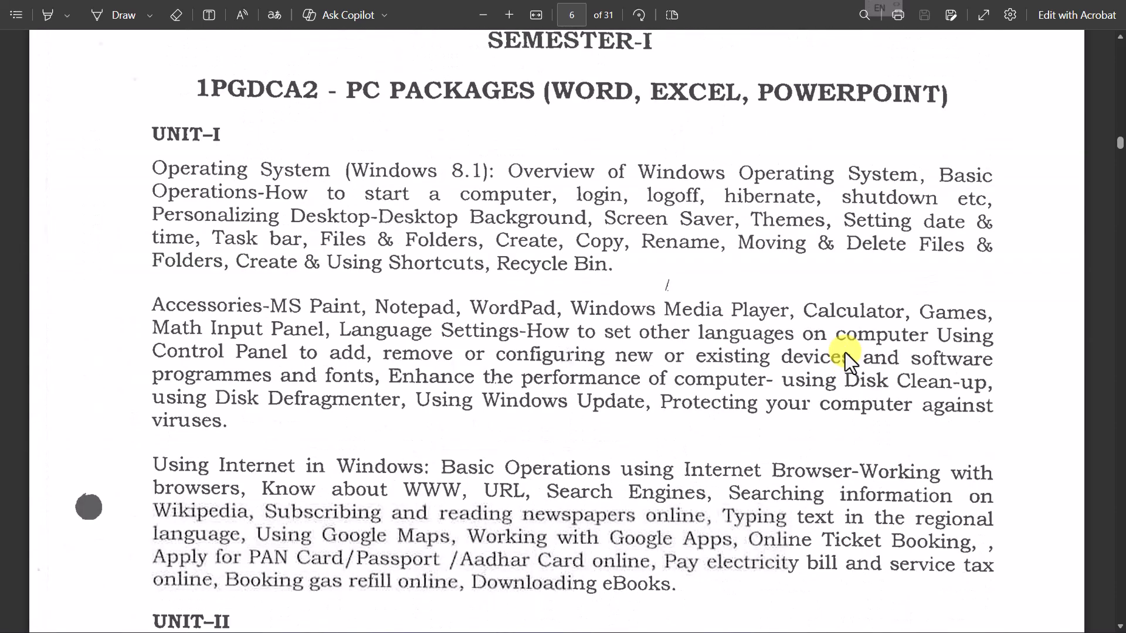
{"action": "scroll", "coordinate": [674, 336], "scroll_direction": "down", "scroll_amount": 2, "text": "ctrl"}
{"action": "scroll", "coordinate": [674, 336], "scroll_direction": "down", "scroll_amount": 3}
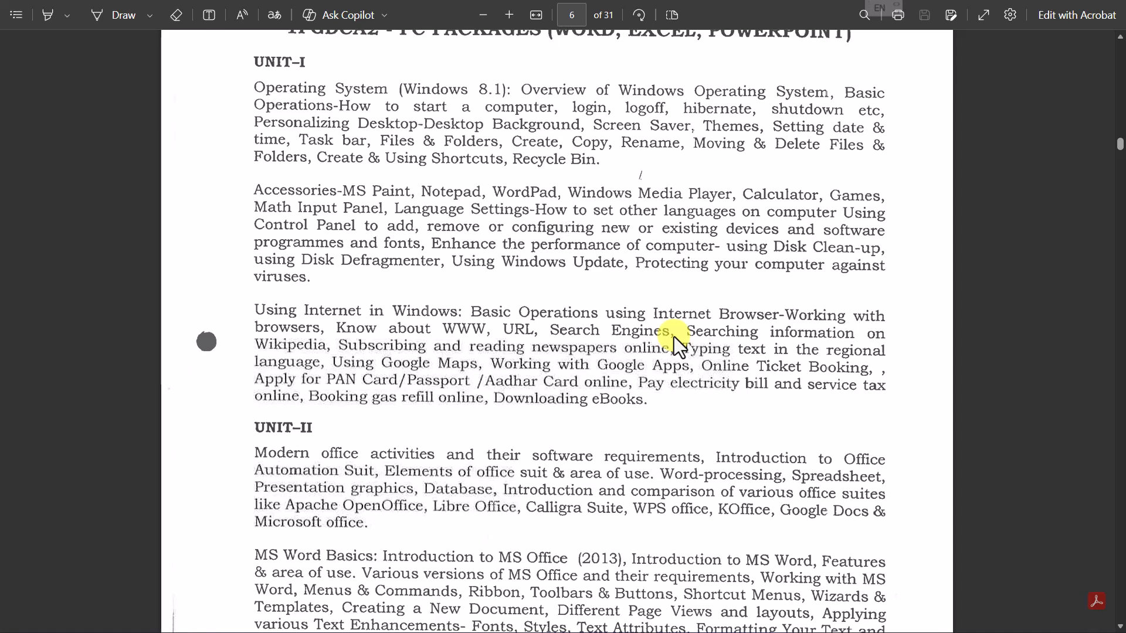
{"action": "scroll", "coordinate": [677, 339], "scroll_direction": "up", "scroll_amount": 2}
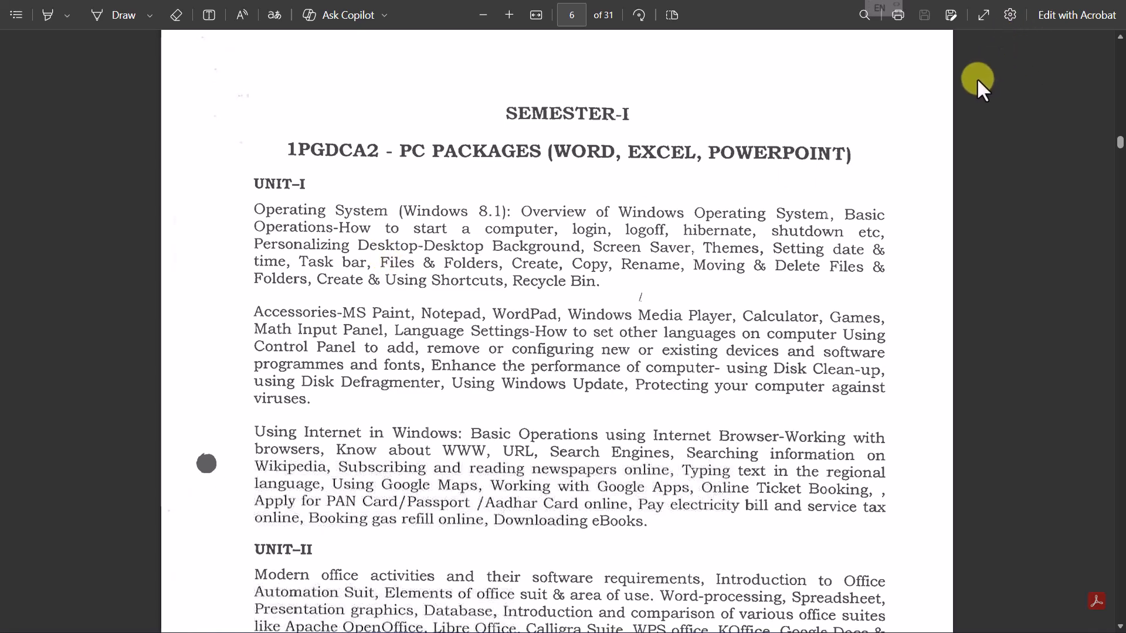
Take the syllabus PDF out of full-screen view and review the Unit-I and Unit-II topics on page 6
{"action": "key", "text": "super+d"}
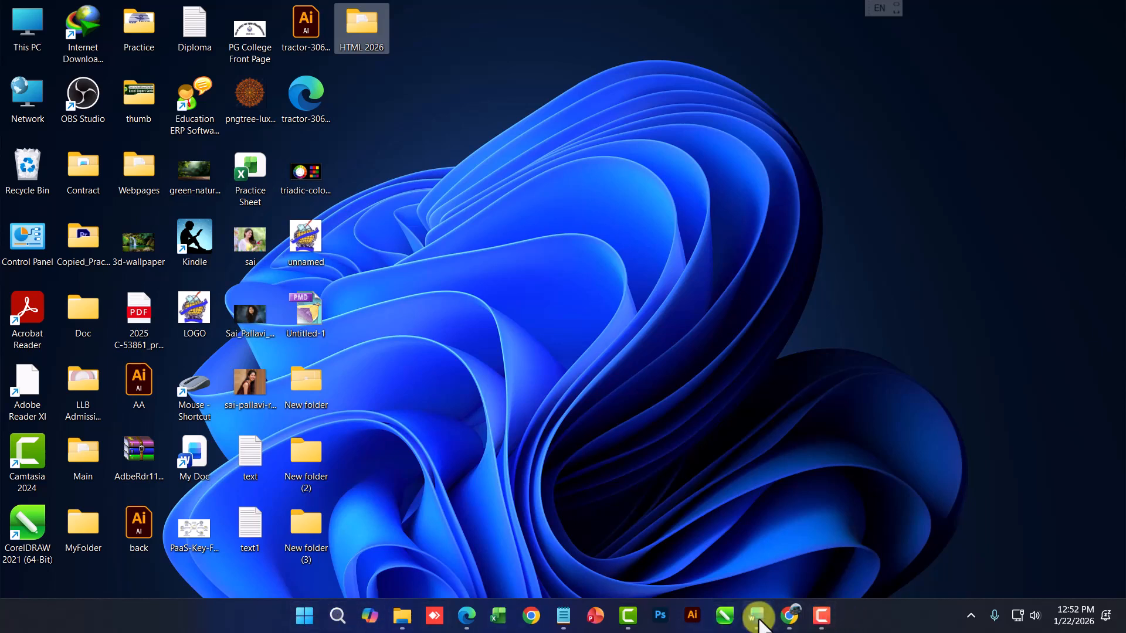
{"action": "left_click", "coordinate": [467, 615]}
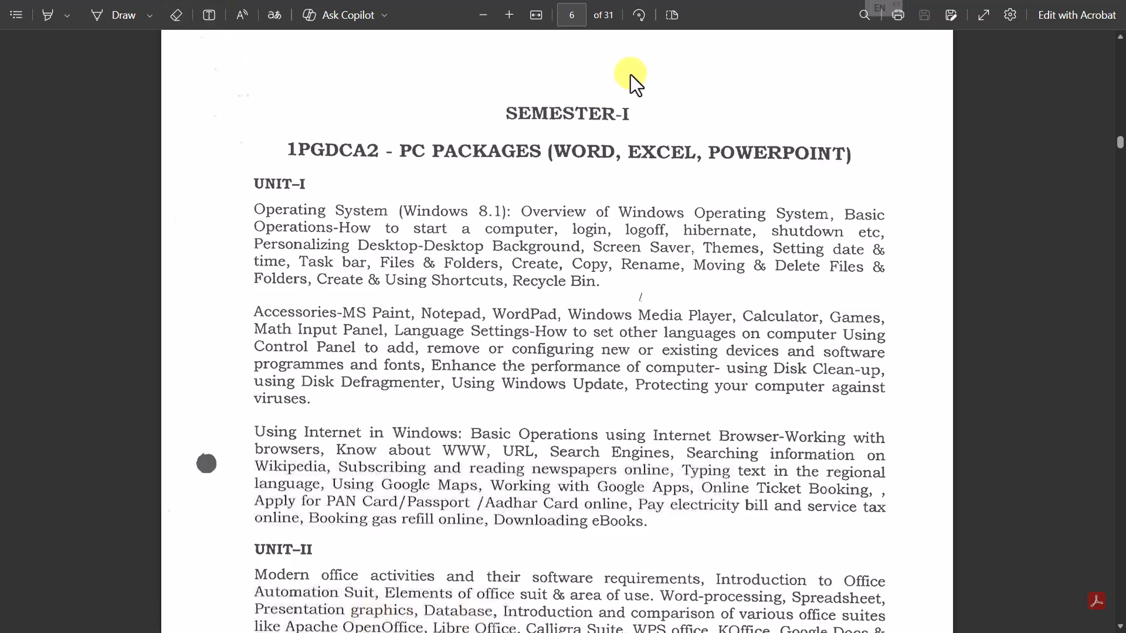
{"action": "left_click", "coordinate": [980, 16]}
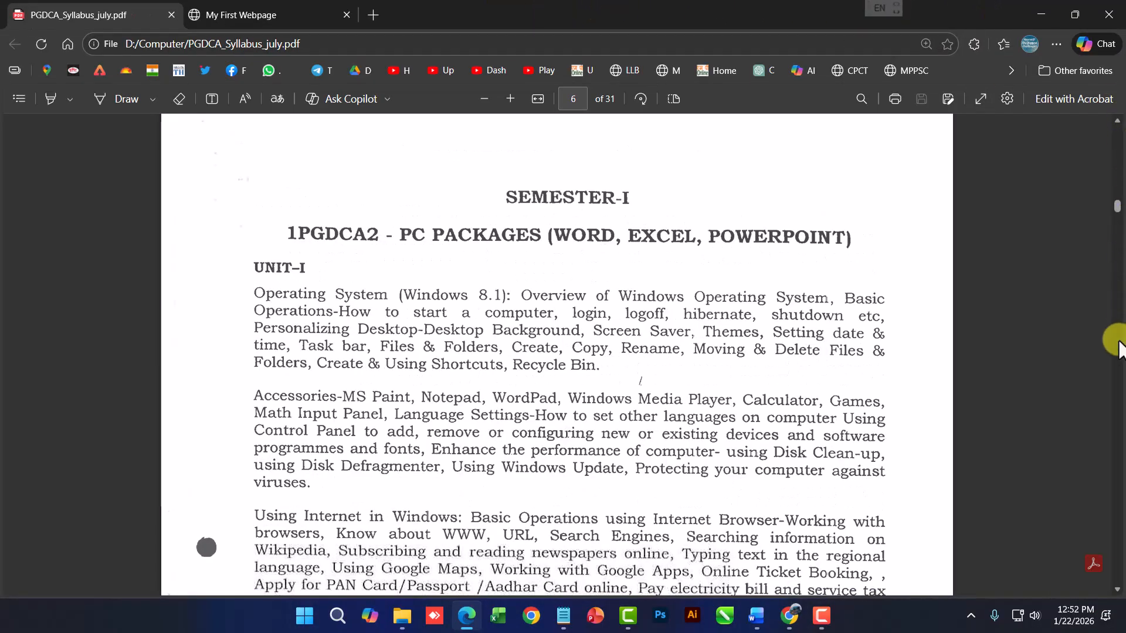
{"action": "scroll", "coordinate": [1115, 216], "scroll_direction": "up", "scroll_amount": 5}
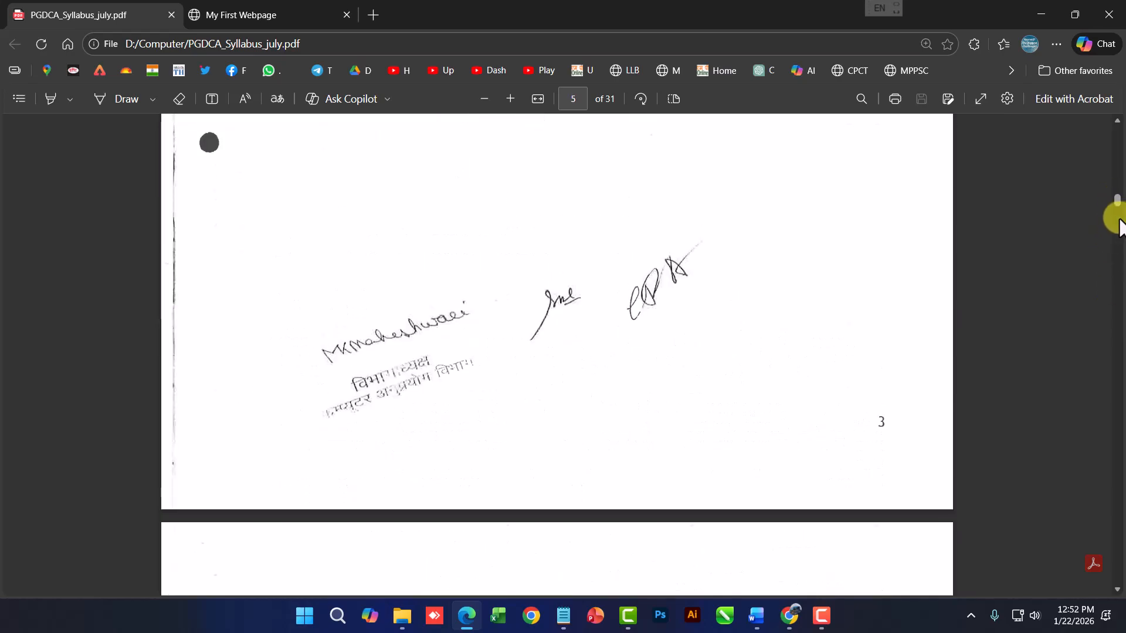
{"action": "scroll", "coordinate": [874, 332], "scroll_direction": "down", "scroll_amount": 10}
{"action": "scroll", "coordinate": [874, 332], "scroll_direction": "up", "scroll_amount": 4}
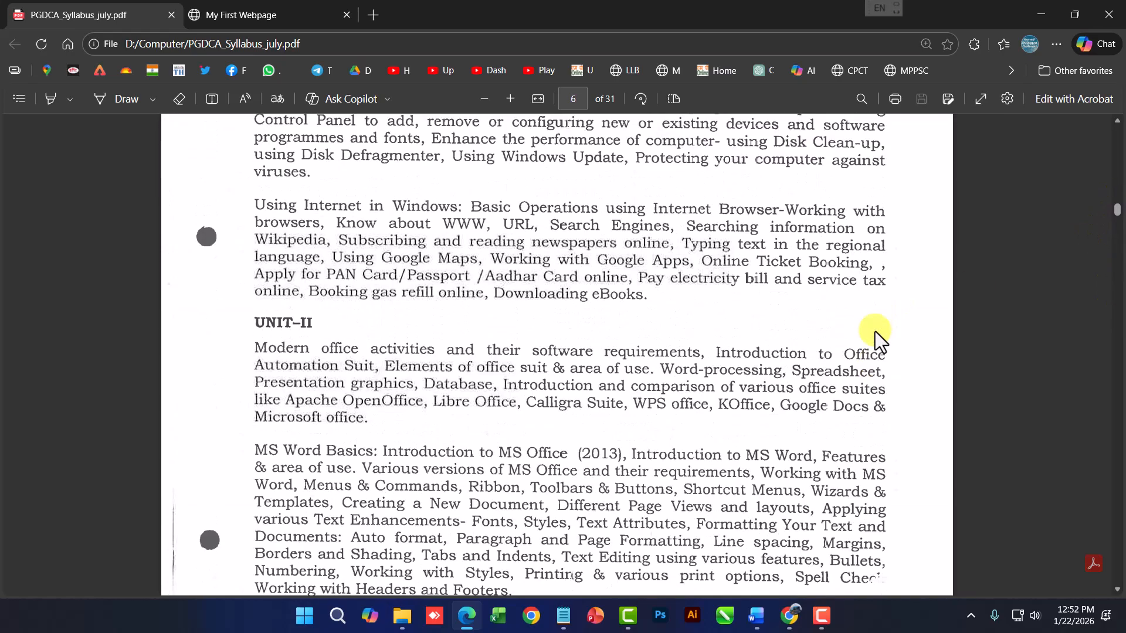
{"action": "scroll", "coordinate": [865, 325], "scroll_direction": "up", "scroll_amount": 3}
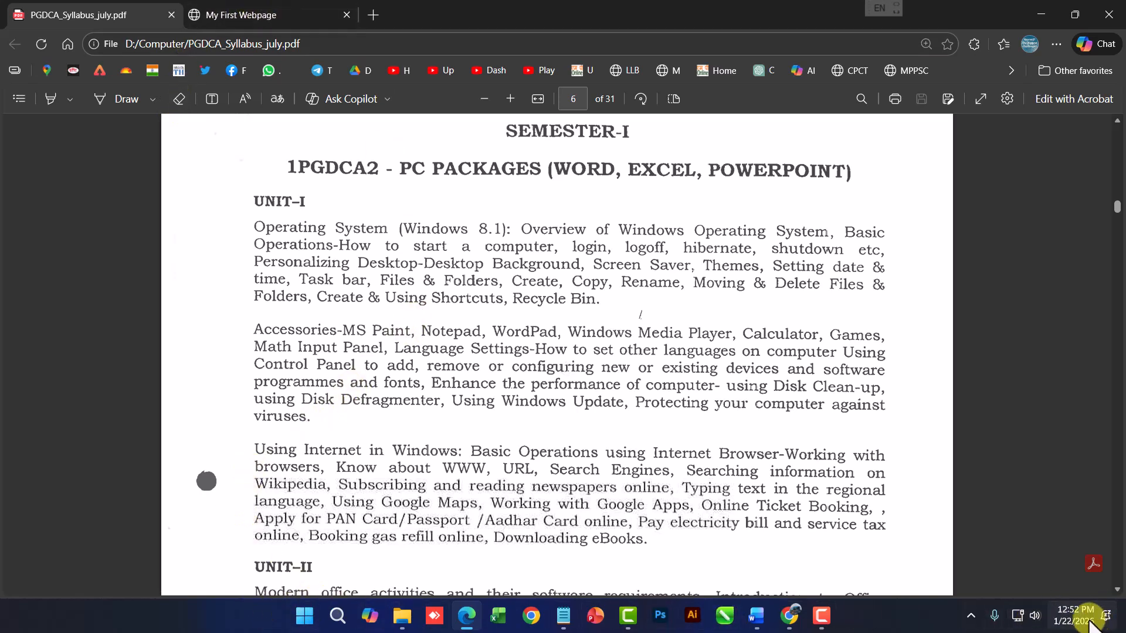
Minimize the syllabus PDF and view the Windows quick settings from the desktop
{"action": "left_click", "coordinate": [1042, 14]}
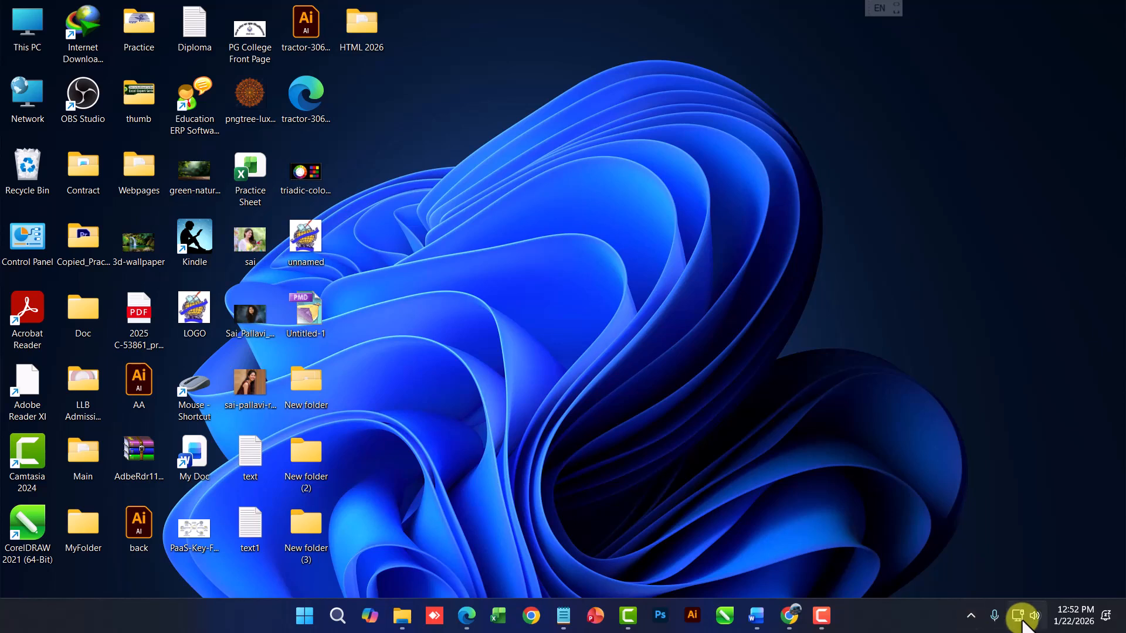
{"action": "left_click", "coordinate": [1023, 615]}
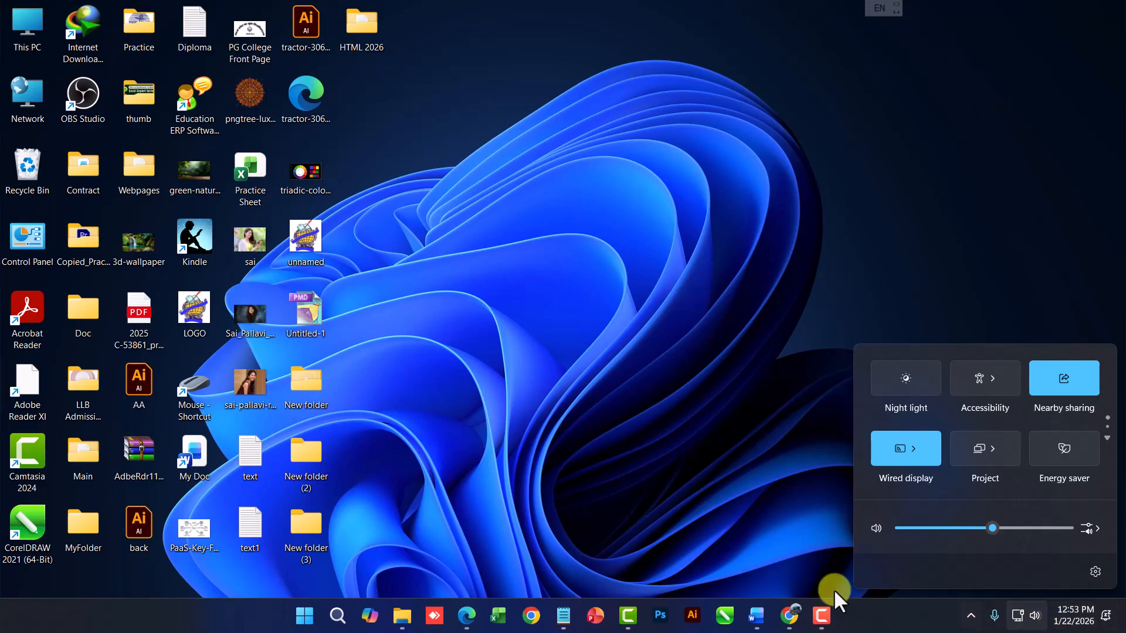
{"action": "left_click", "coordinate": [706, 516]}
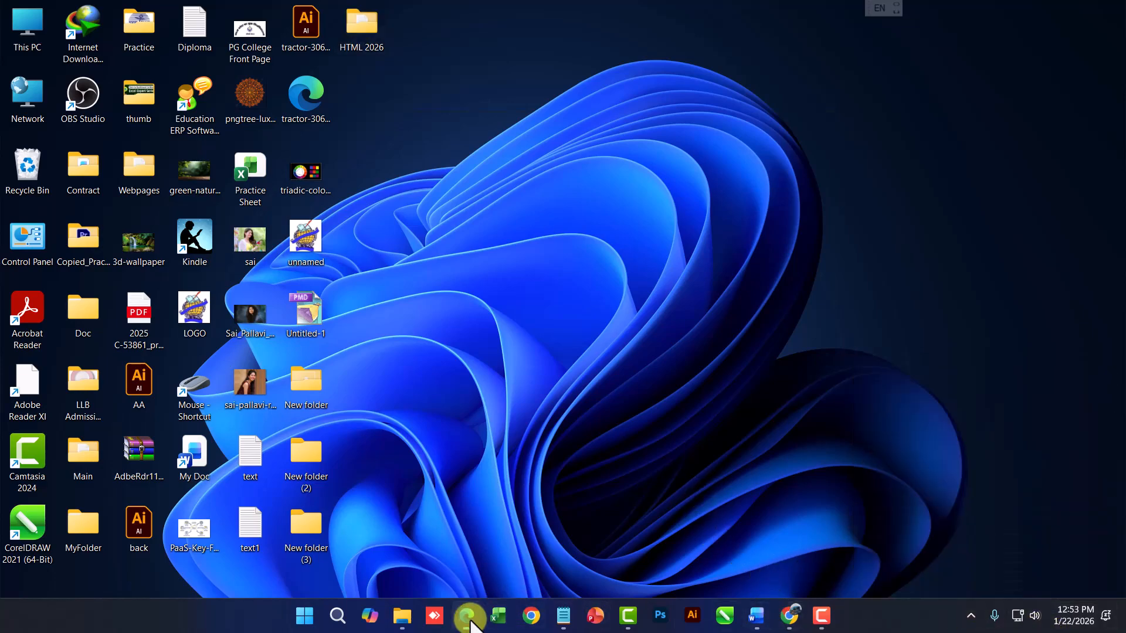
{"action": "left_click", "coordinate": [468, 616]}
{"action": "left_click", "coordinate": [467, 615]}
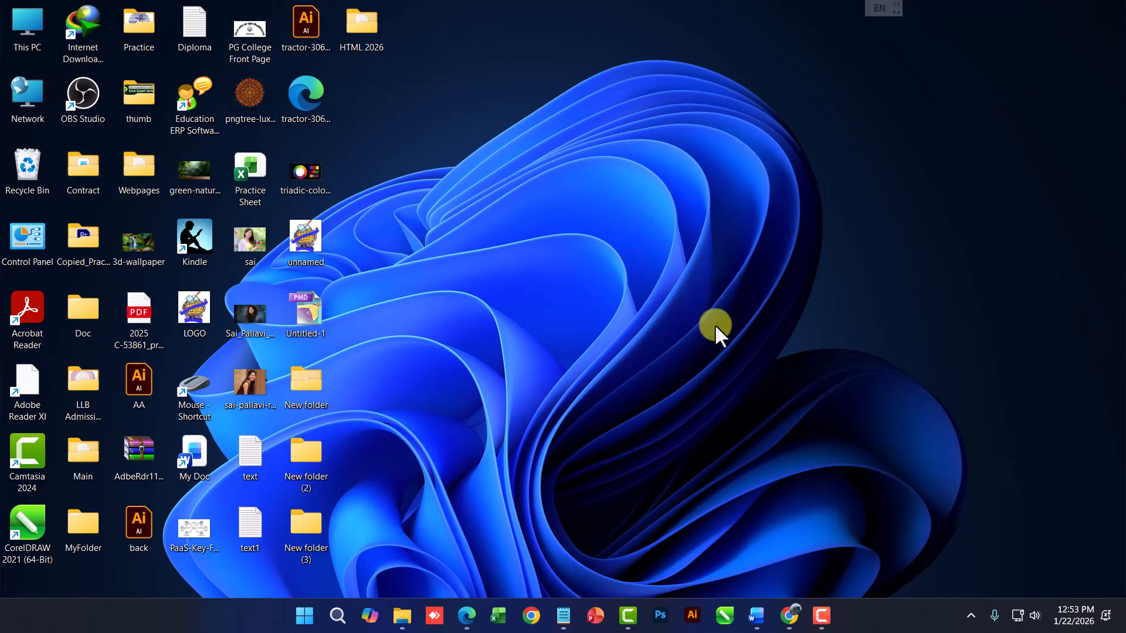
Open the desktop background options in the Windows Personalization settings
{"action": "right_click", "coordinate": [467, 152]}
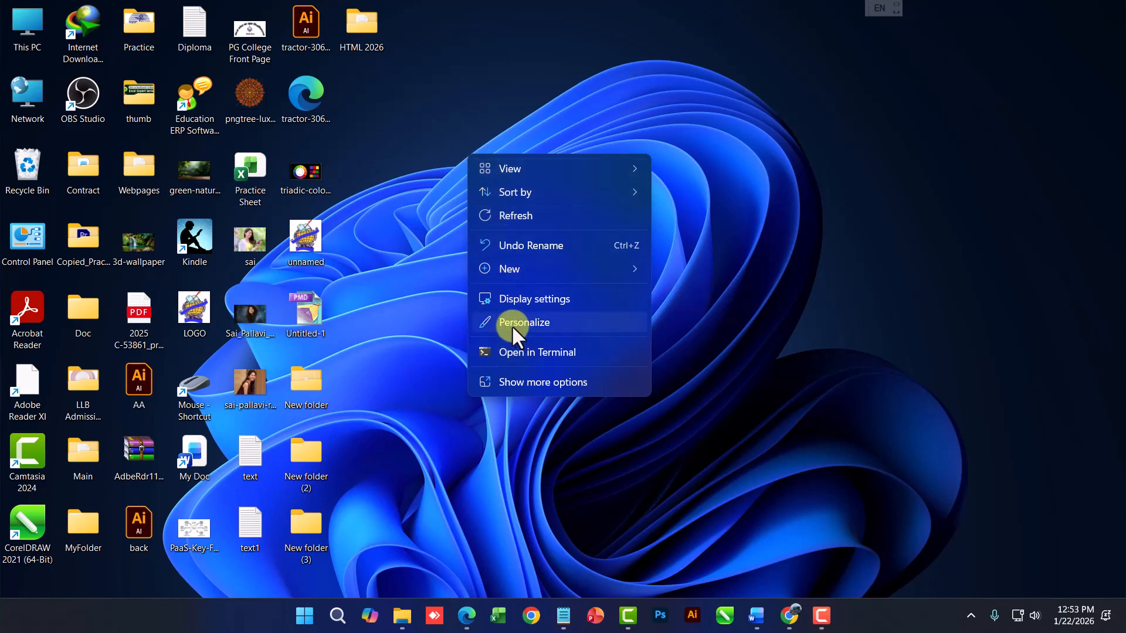
{"action": "left_click", "coordinate": [687, 340]}
{"action": "right_click", "coordinate": [465, 224]}
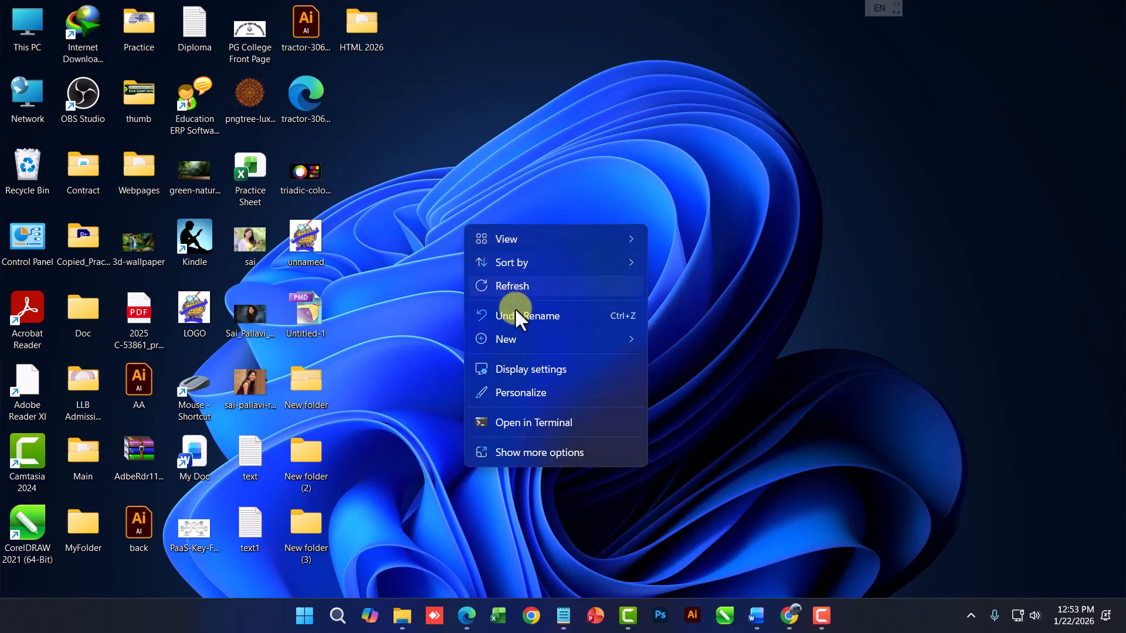
{"action": "left_click", "coordinate": [519, 393]}
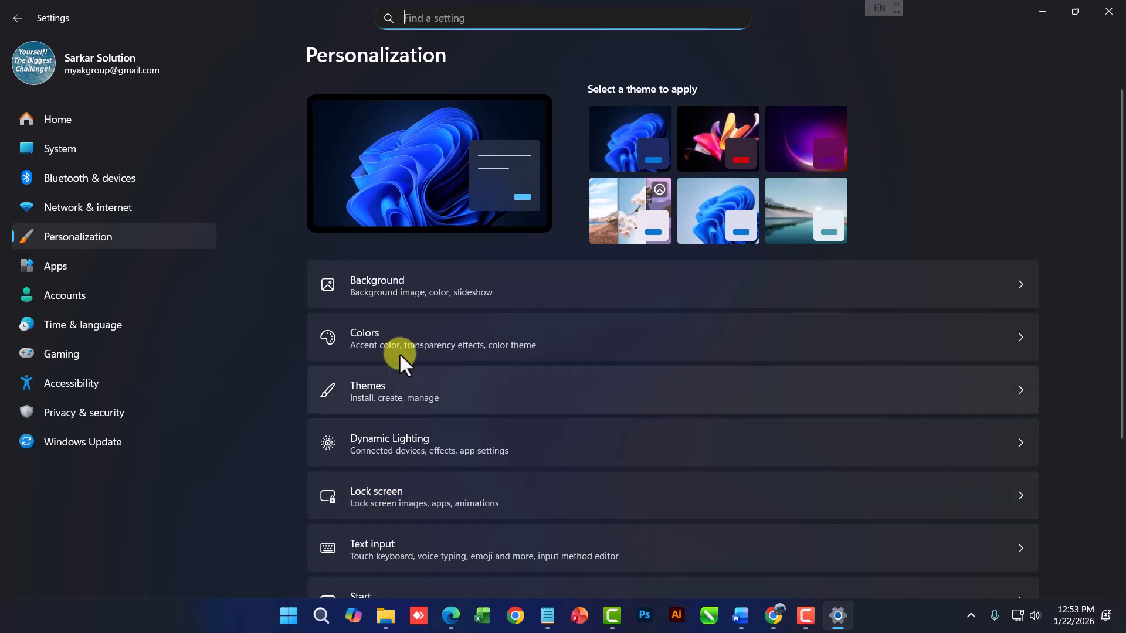
{"action": "left_click", "coordinate": [393, 294]}
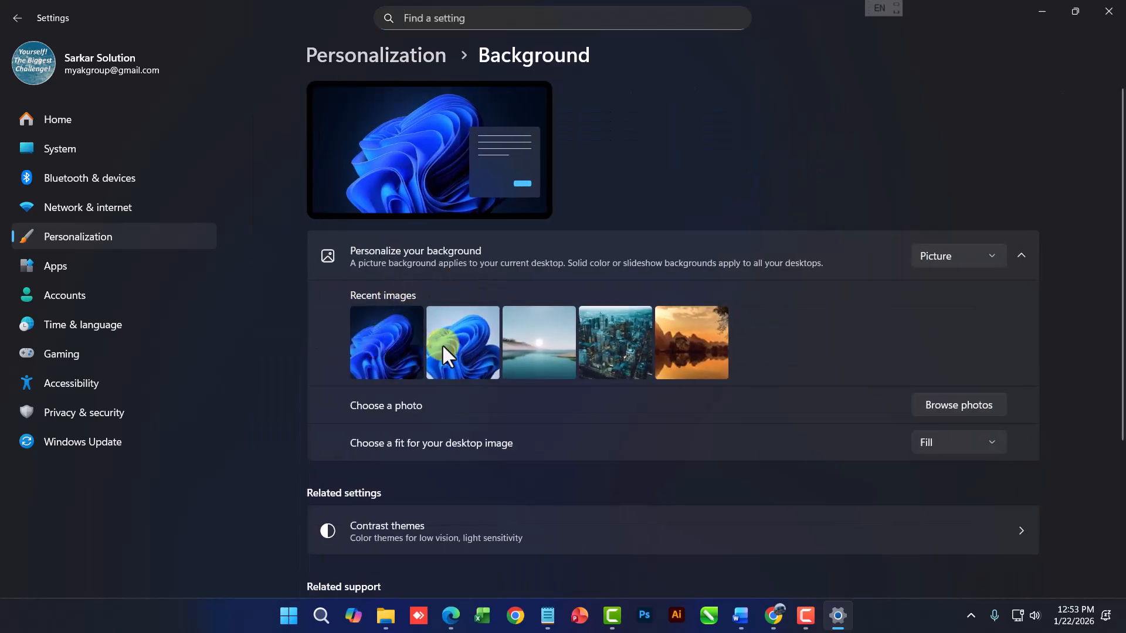
Try the light blue bloom picture and the lake sunrise picture as desktop background, checking the desktop after each
{"action": "left_click", "coordinate": [448, 350]}
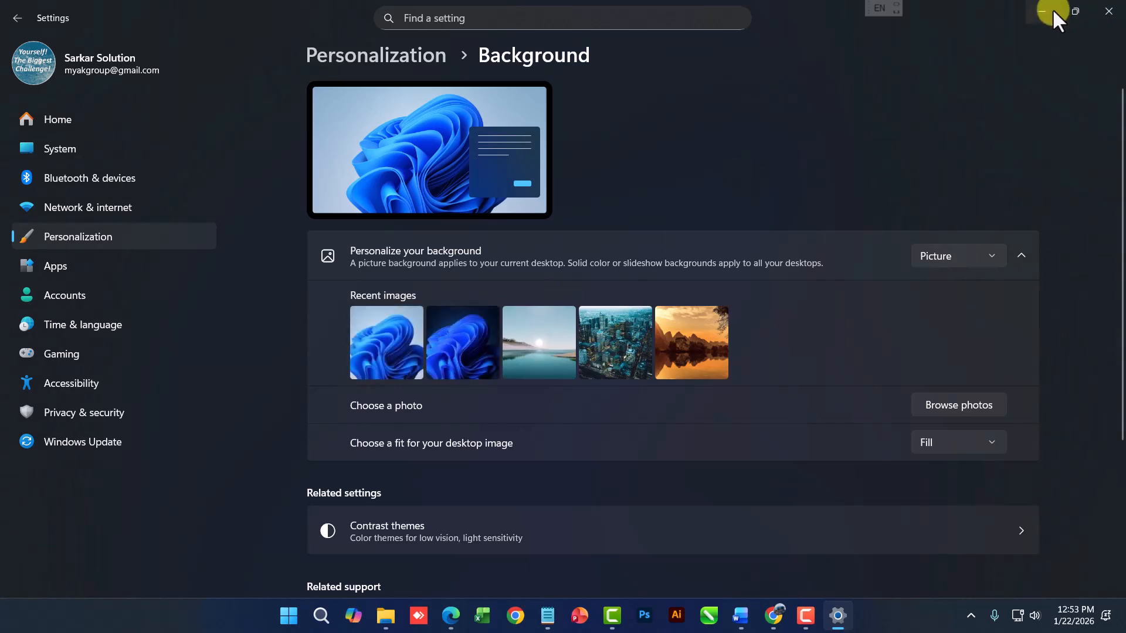
{"action": "left_click", "coordinate": [1027, 13]}
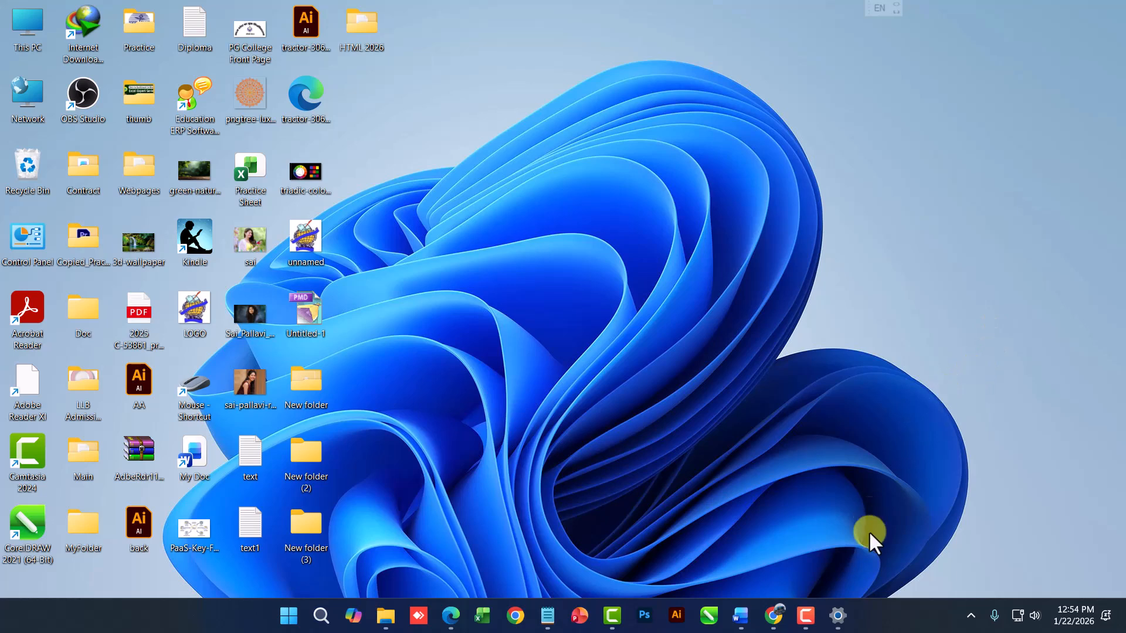
{"action": "left_click", "coordinate": [837, 615]}
{"action": "left_click", "coordinate": [543, 349]}
{"action": "left_click", "coordinate": [1030, 5]}
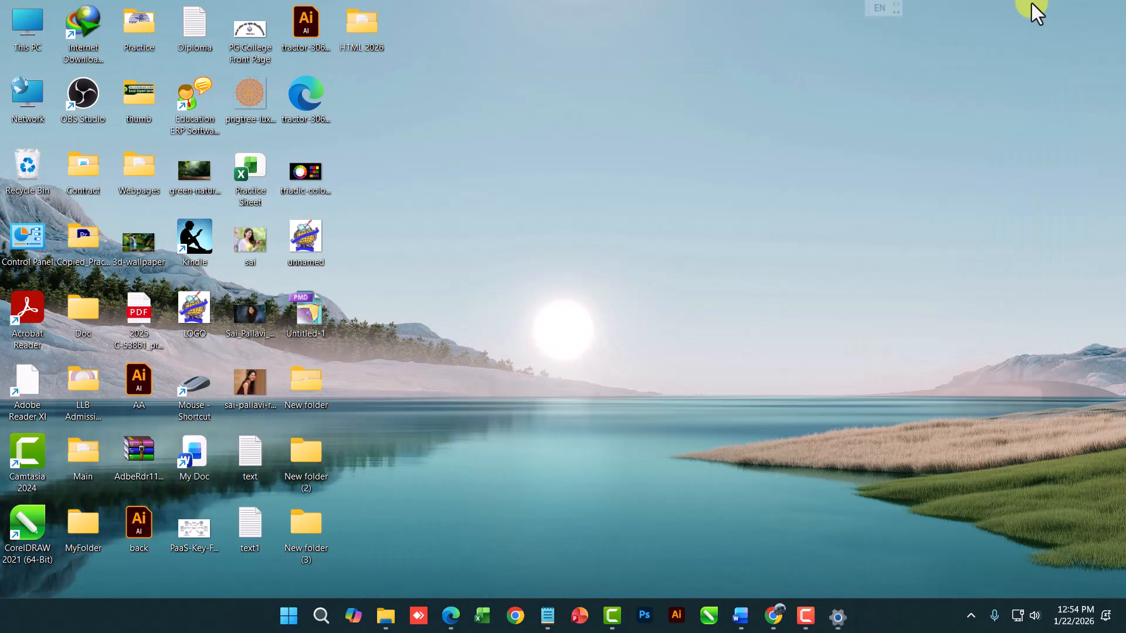
{"action": "left_click", "coordinate": [838, 615]}
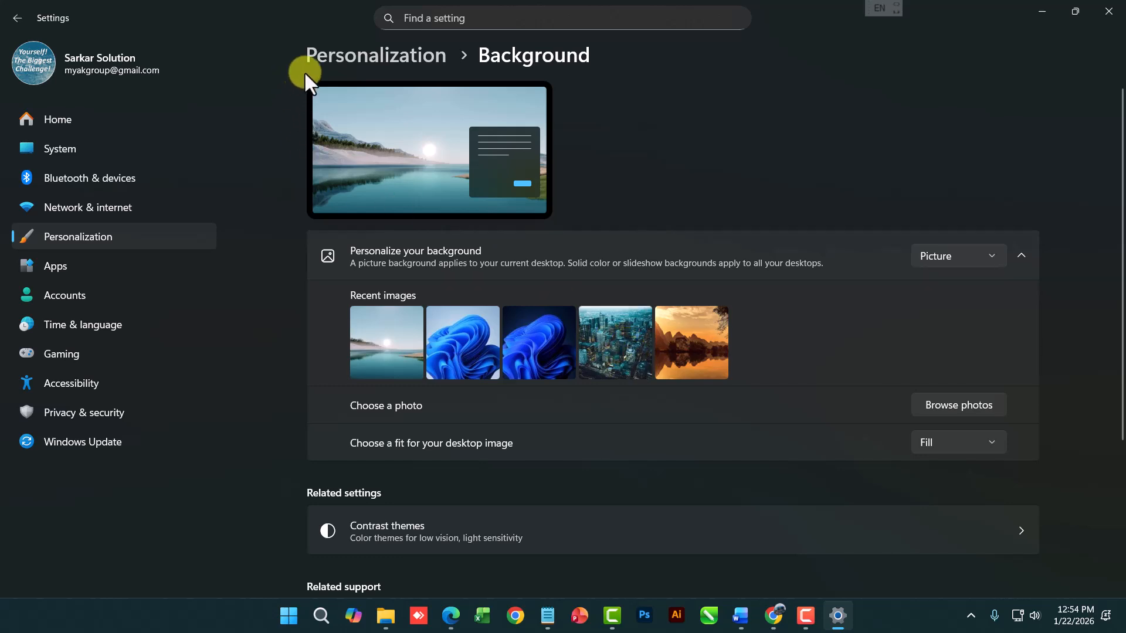
Set the accent color to the dark orange Windows color in the Colors settings, comparing the quick settings before and after
{"action": "left_click", "coordinate": [17, 18]}
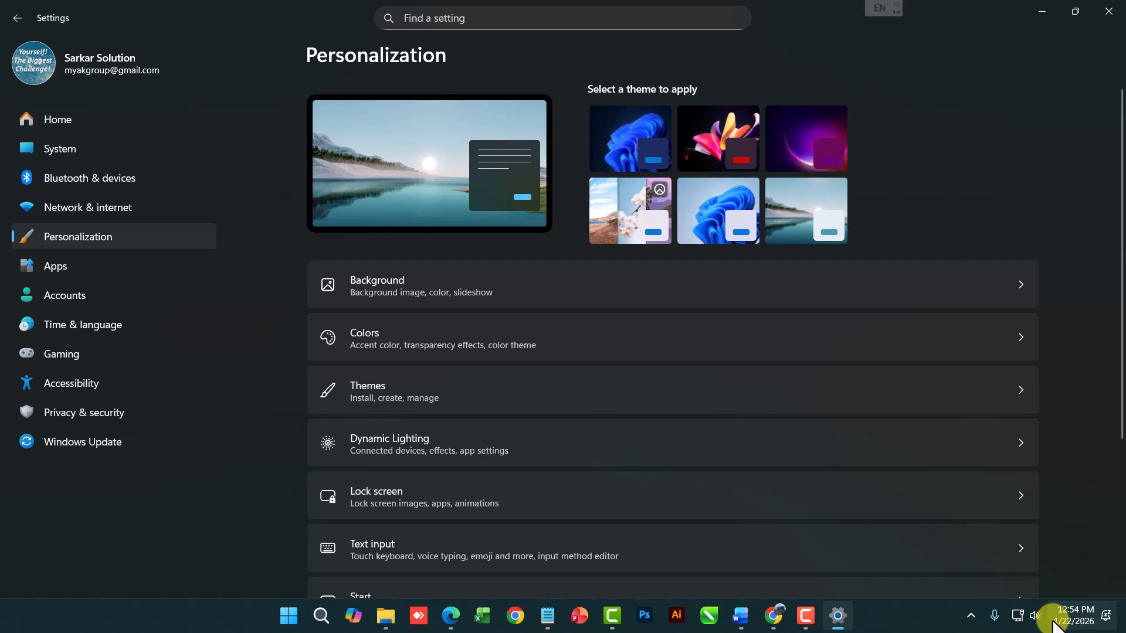
{"action": "left_click", "coordinate": [1027, 616]}
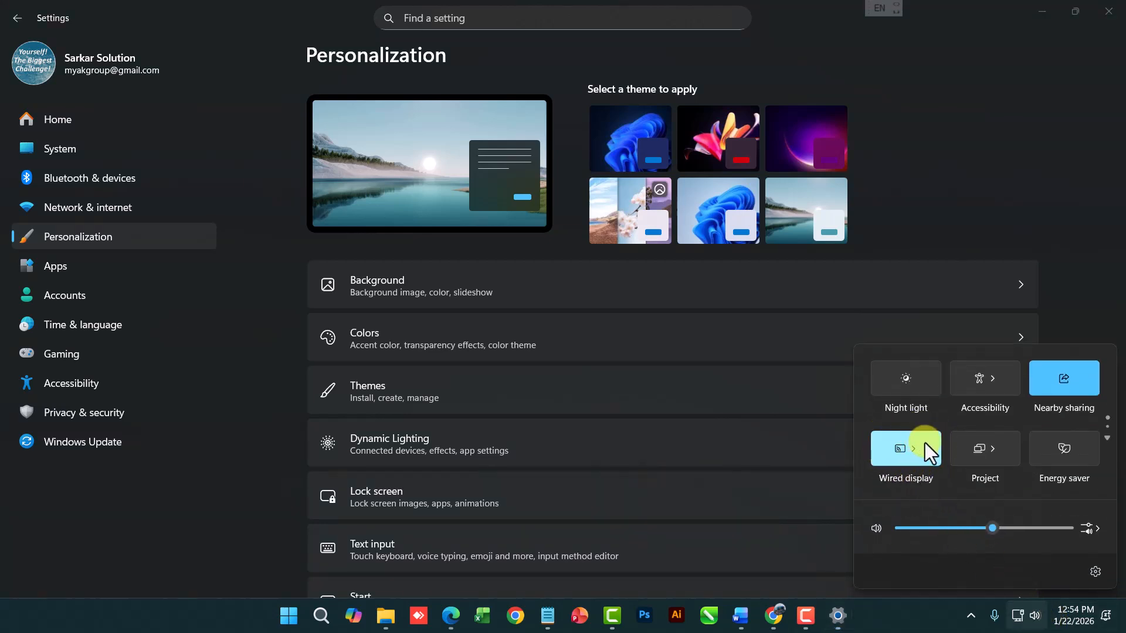
{"action": "left_click", "coordinate": [378, 328]}
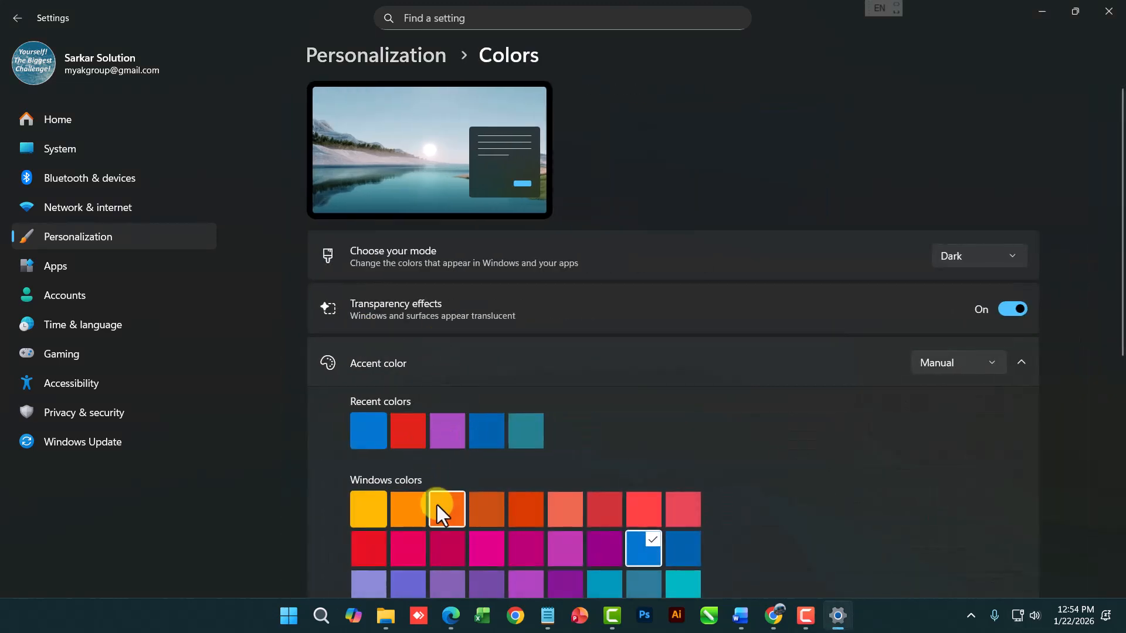
{"action": "left_click", "coordinate": [512, 511]}
{"action": "left_click", "coordinate": [1020, 614]}
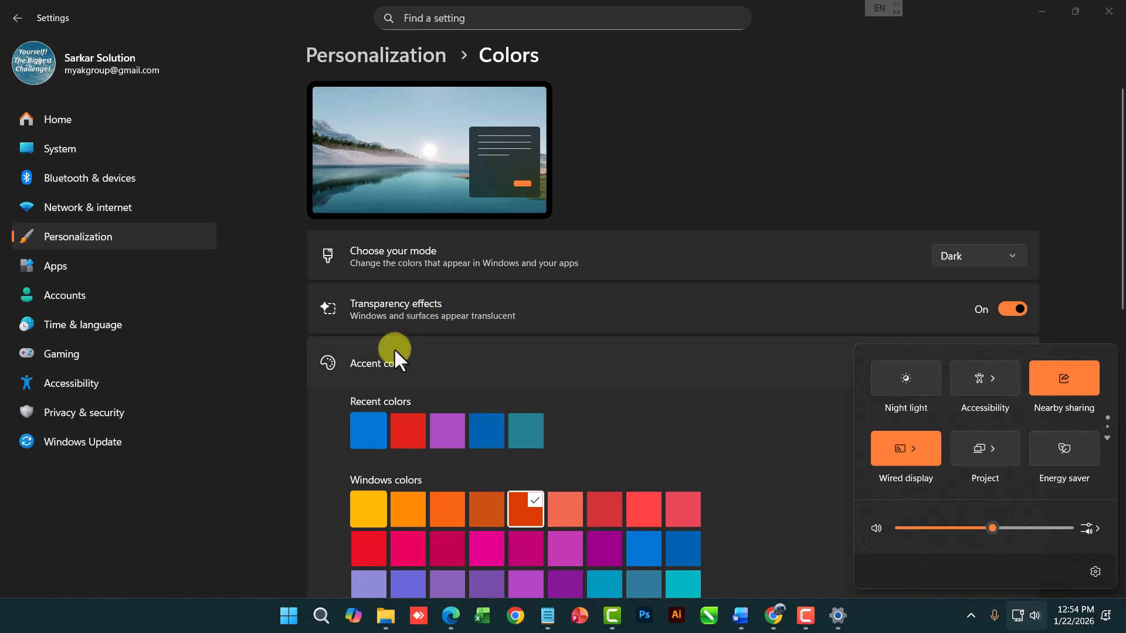
Restore the blue accent color from the recent colors, then check the quick settings and the remaining color options
{"action": "left_click", "coordinate": [369, 440]}
{"action": "left_click", "coordinate": [368, 435]}
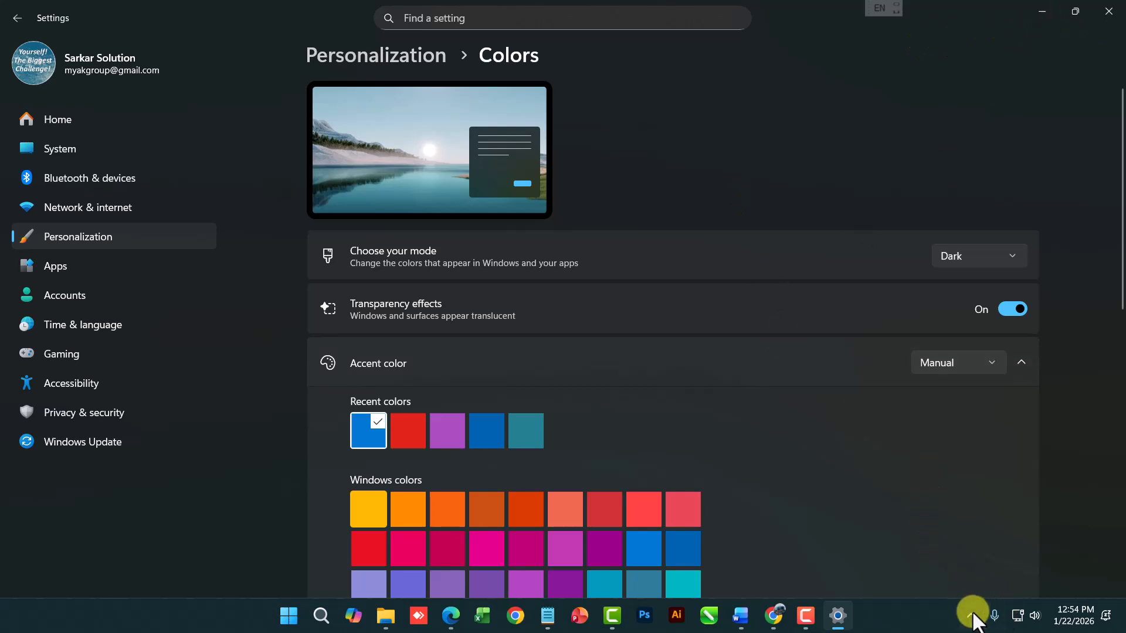
{"action": "left_click", "coordinate": [1026, 616]}
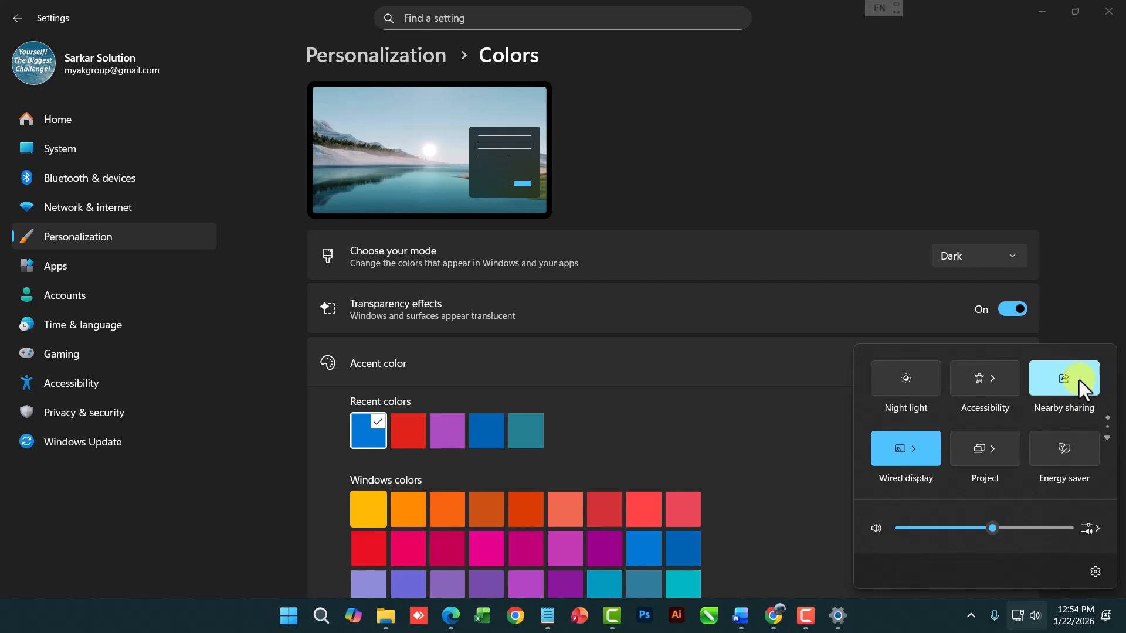
{"action": "scroll", "coordinate": [558, 524], "scroll_direction": "down", "scroll_amount": 10}
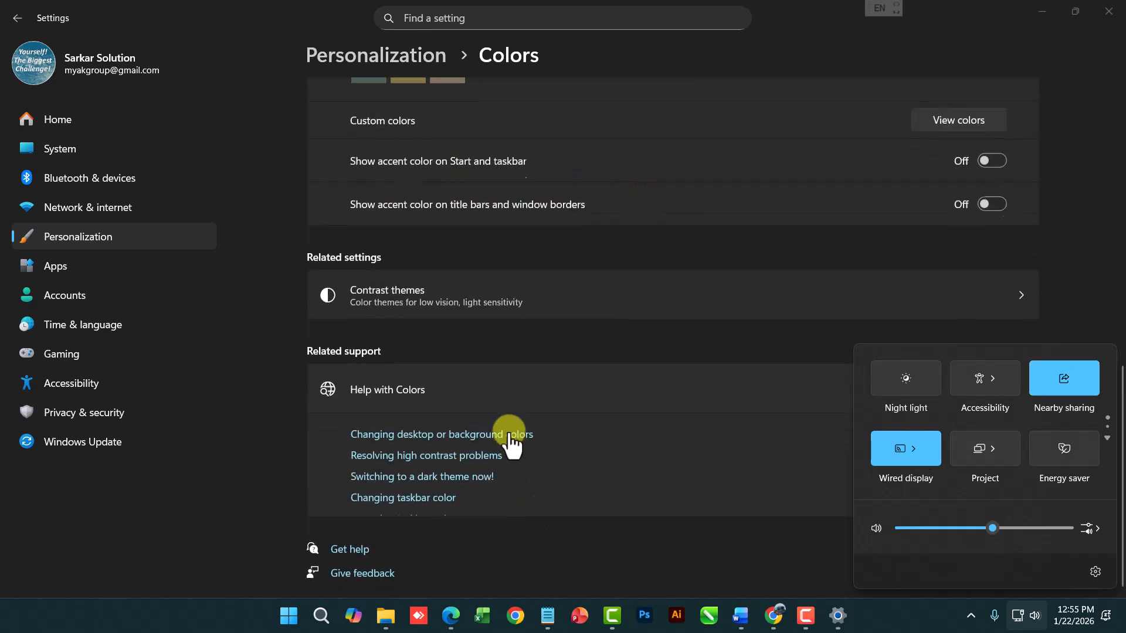
{"action": "scroll", "coordinate": [502, 439], "scroll_direction": "up", "scroll_amount": 6}
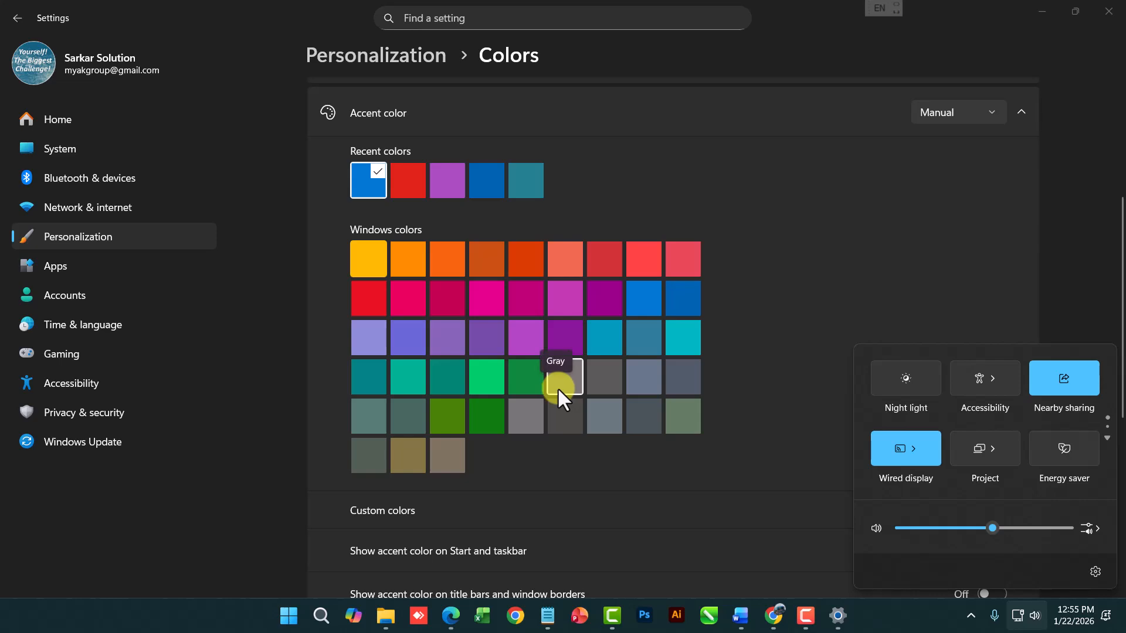
{"action": "scroll", "coordinate": [558, 389], "scroll_direction": "up", "scroll_amount": 4}
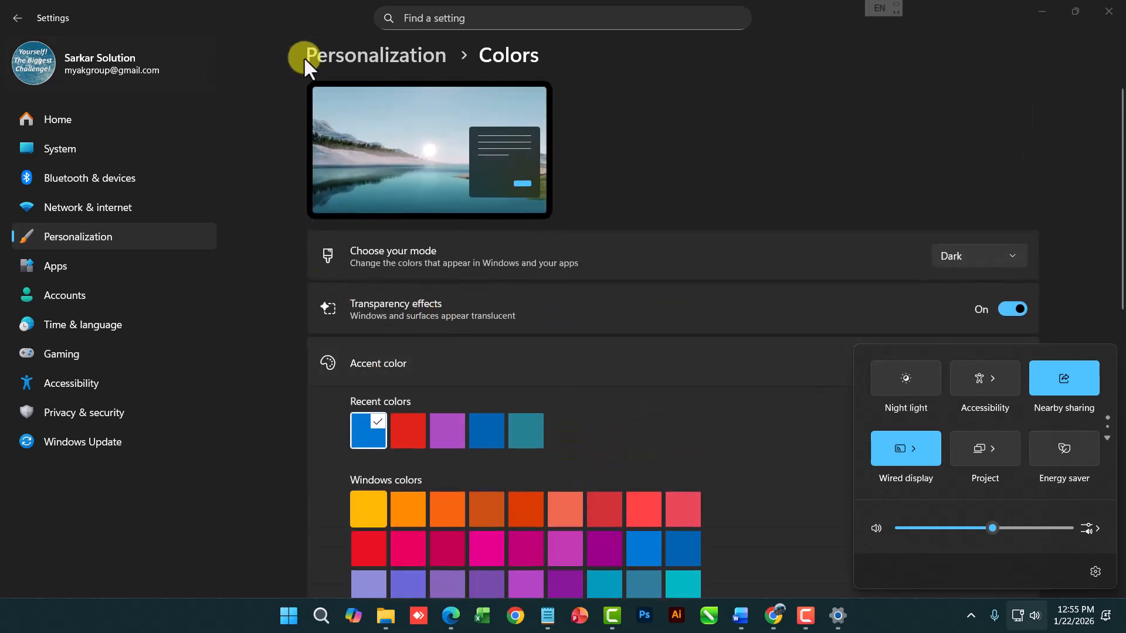
Apply the Captured Motion theme in the Themes settings and check its accent color in the quick settings
{"action": "left_click", "coordinate": [17, 17]}
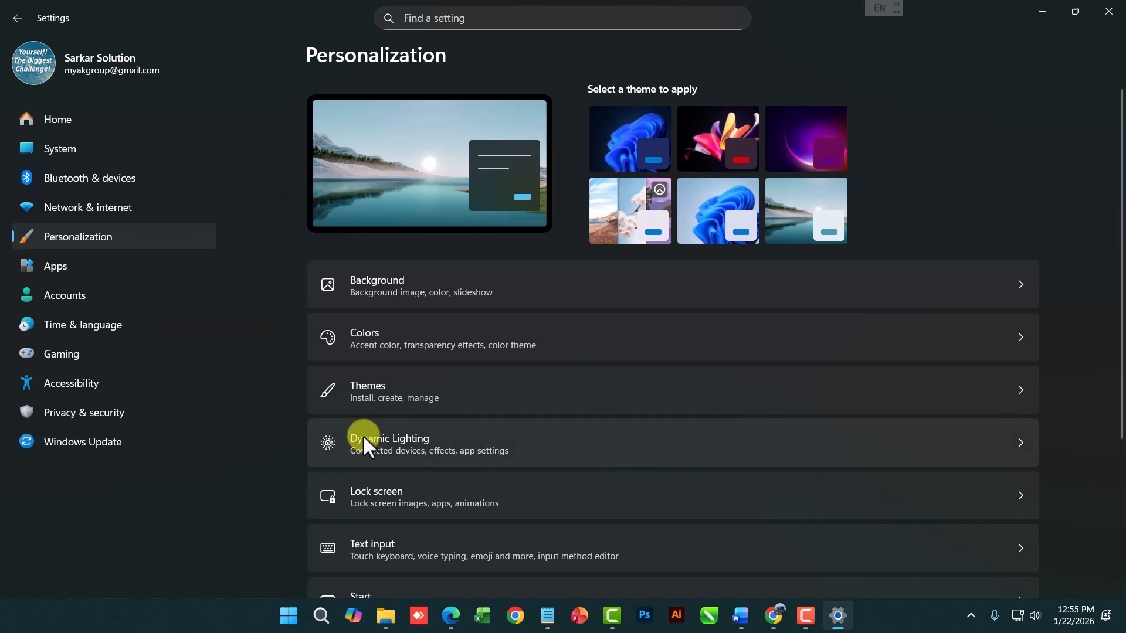
{"action": "left_click", "coordinate": [364, 394]}
{"action": "left_click", "coordinate": [756, 324]}
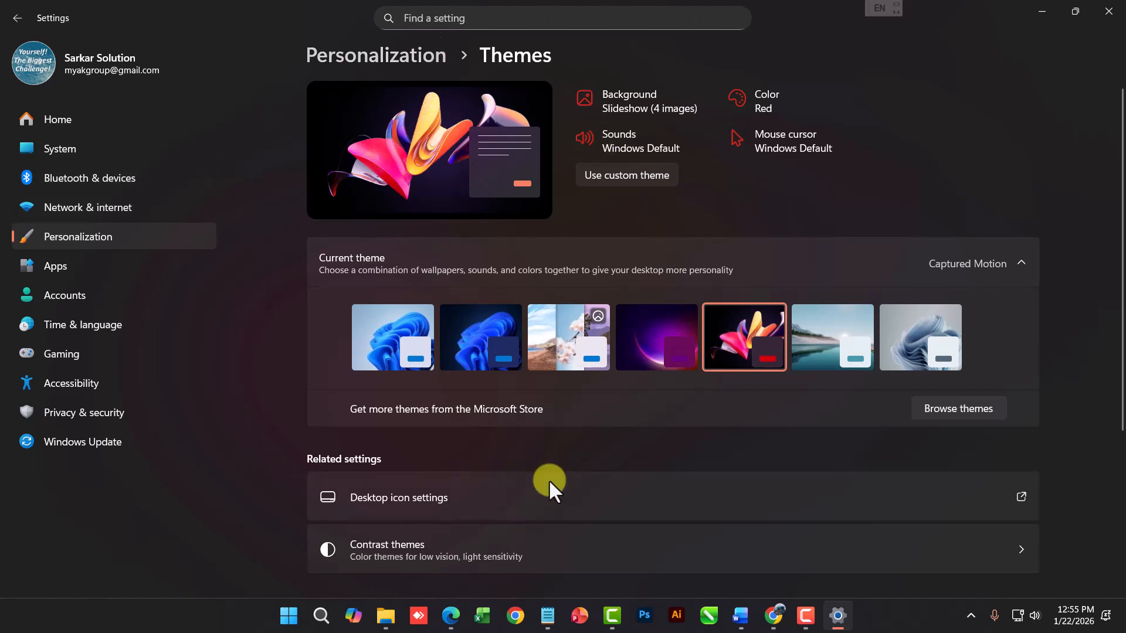
{"action": "left_click", "coordinate": [1014, 615]}
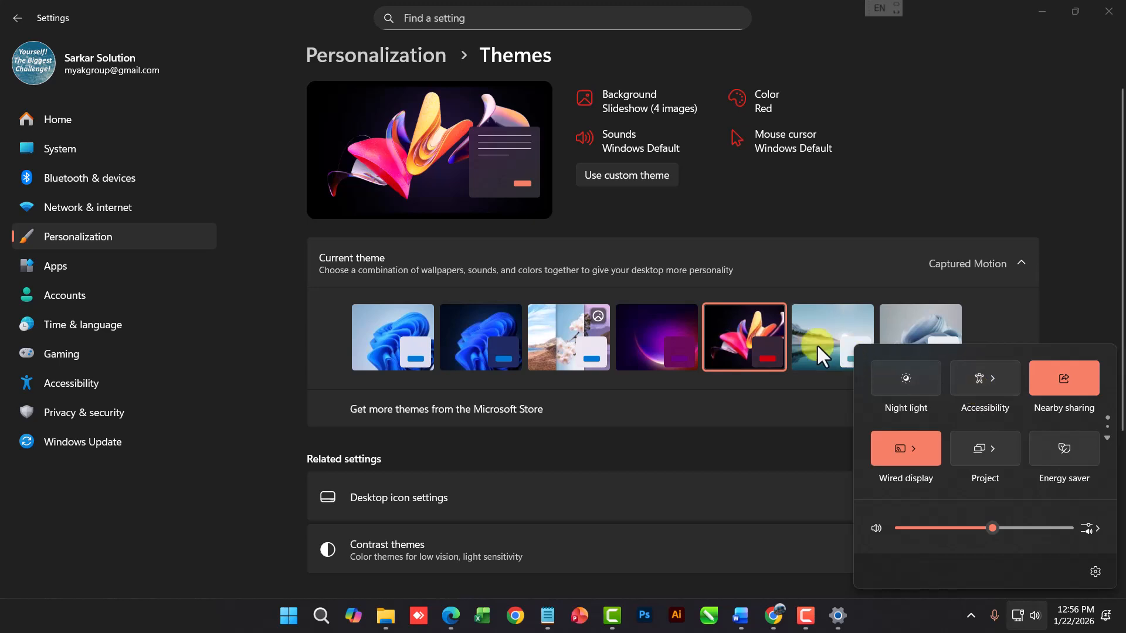
{"action": "left_click", "coordinate": [448, 347]}
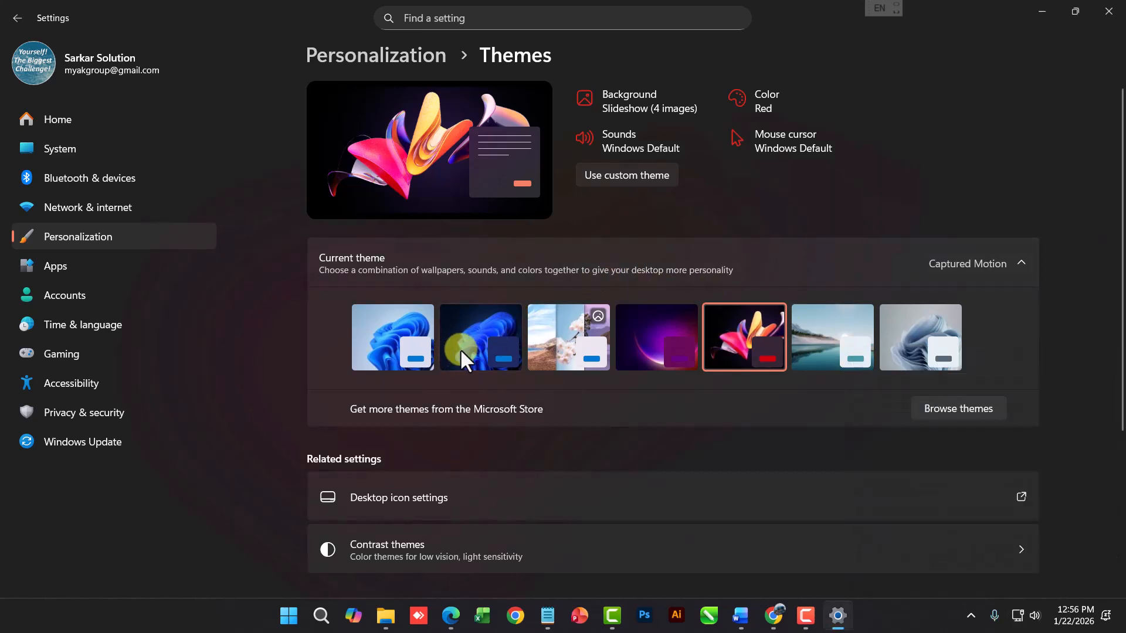
Try the Windows spotlight and Captured Motion themes, and apply the Windows (dark) theme
{"action": "left_click", "coordinate": [546, 354]}
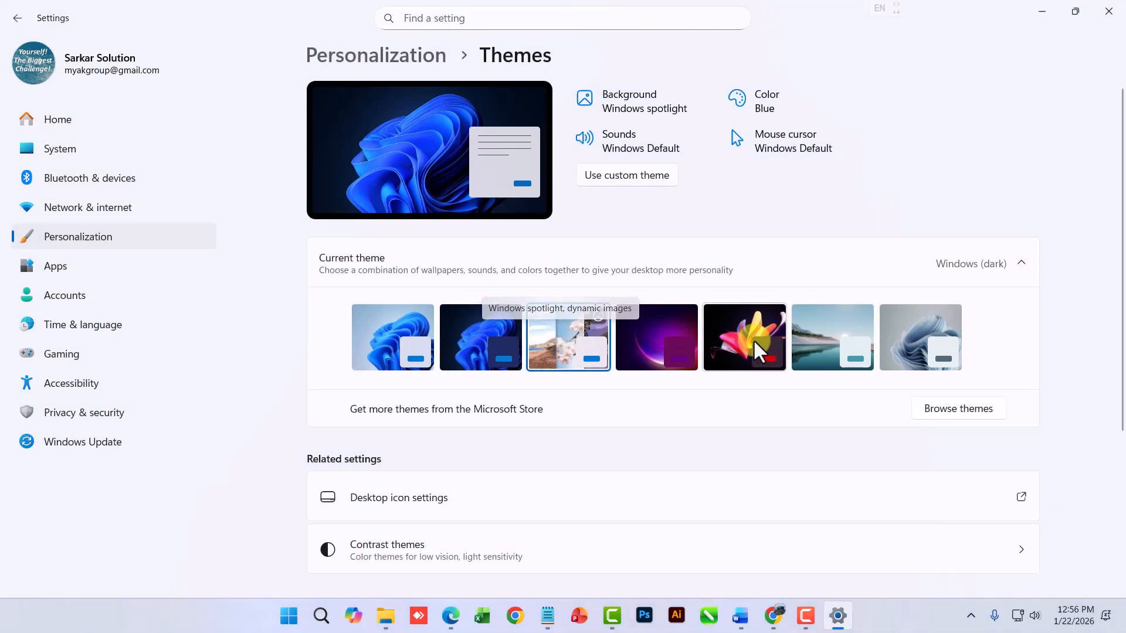
{"action": "left_click", "coordinate": [754, 336]}
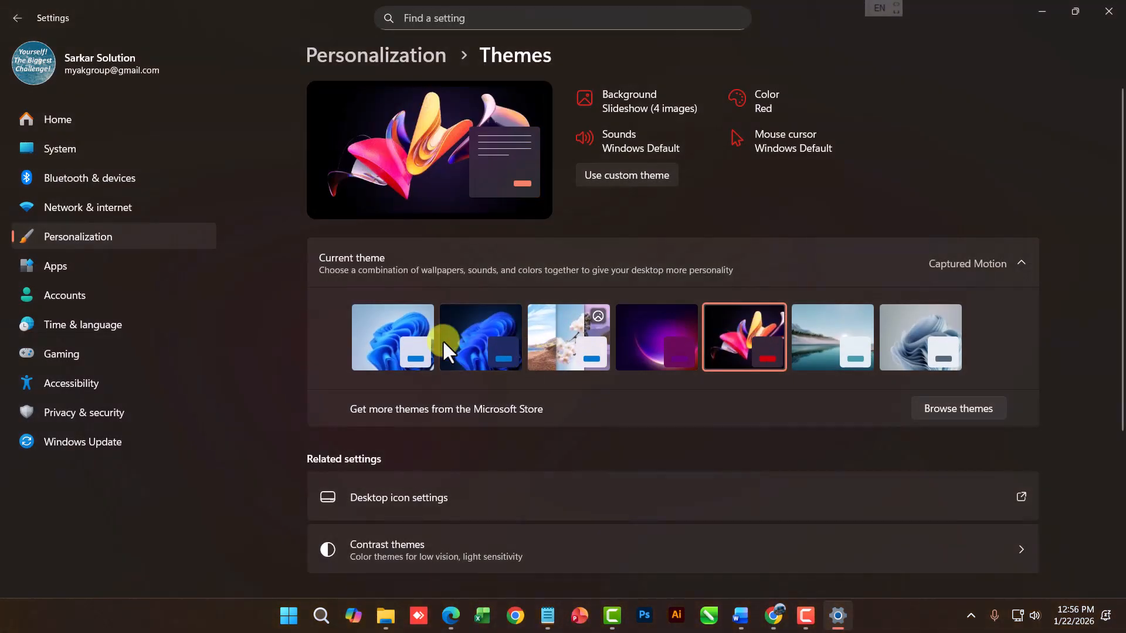
{"action": "left_click", "coordinate": [442, 338]}
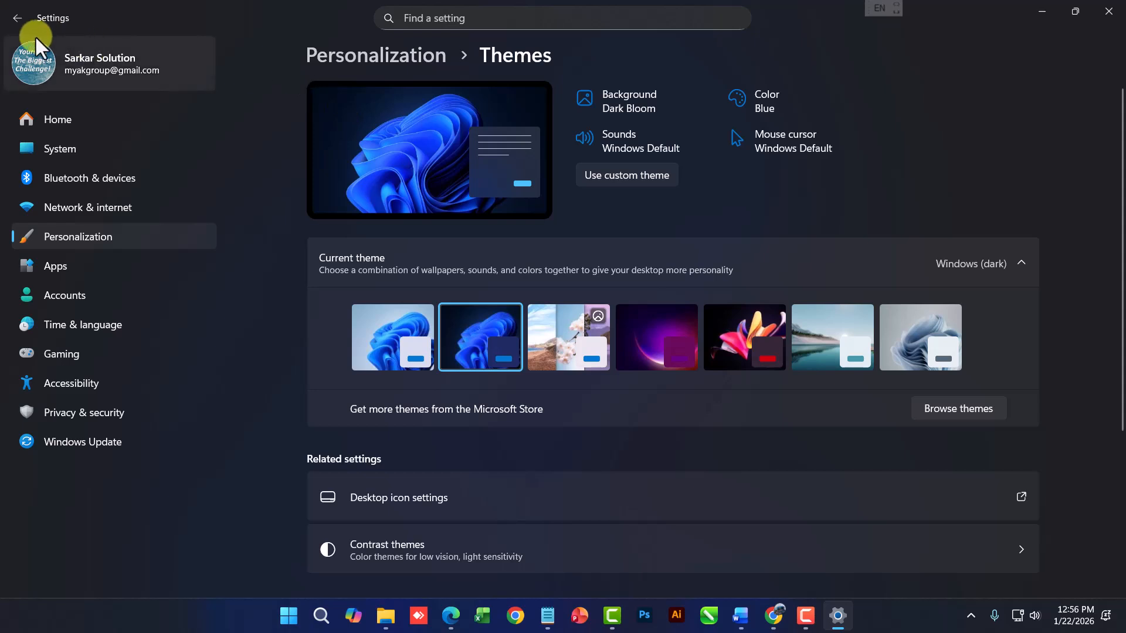
Return to the main Personalization settings, lock the computer to view its current lock screen, and come back
{"action": "left_click", "coordinate": [18, 18]}
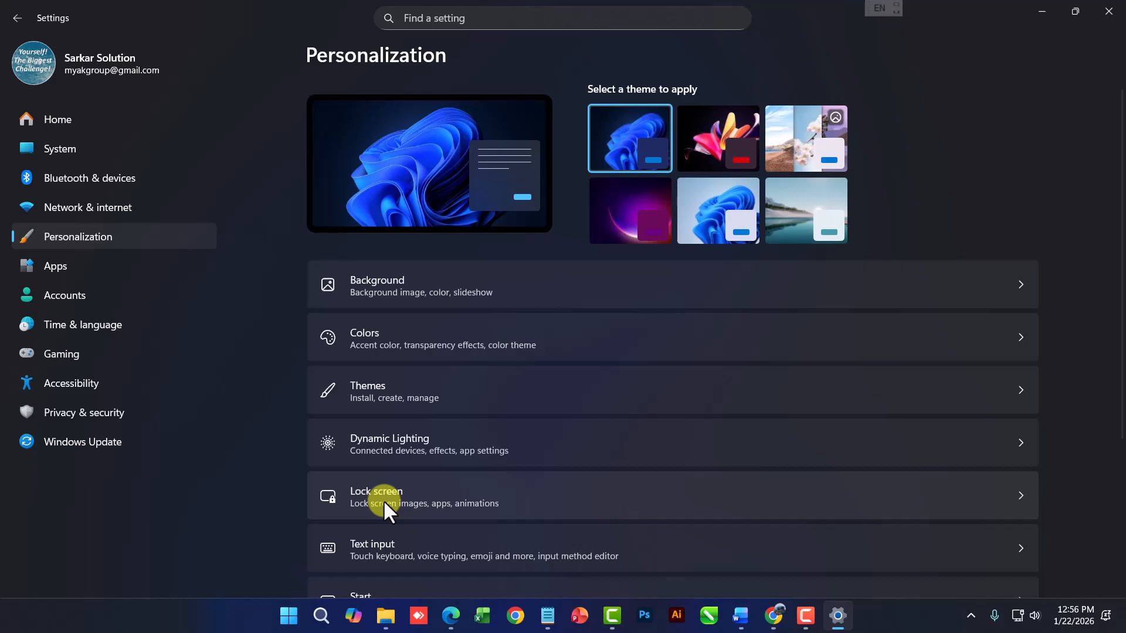
{"action": "key", "text": "super+l"}
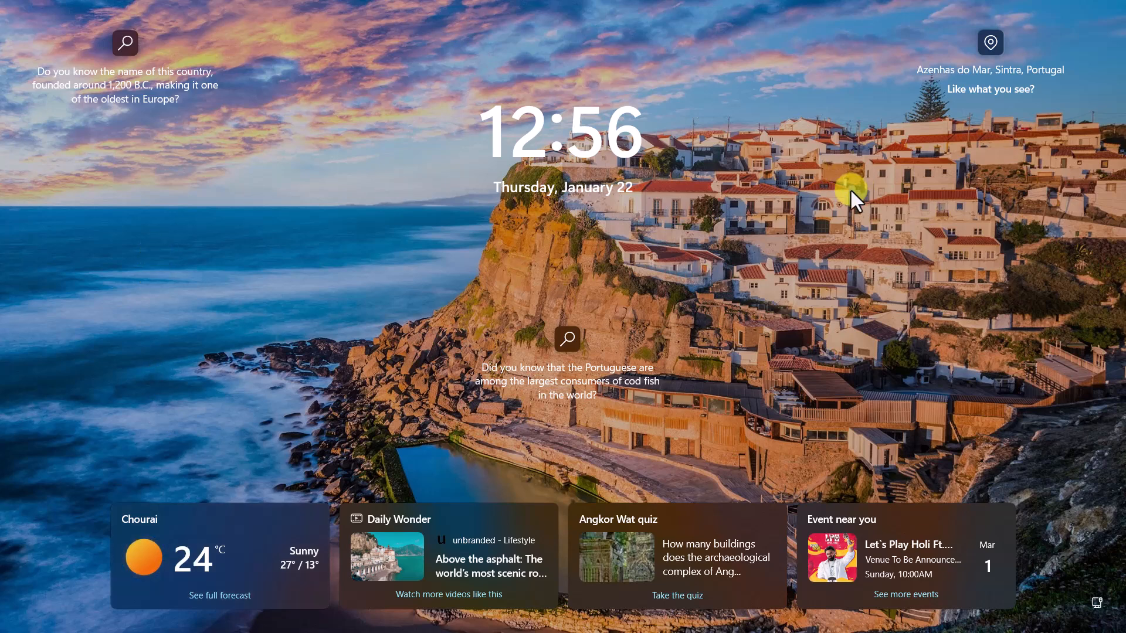
{"action": "left_click", "coordinate": [817, 308]}
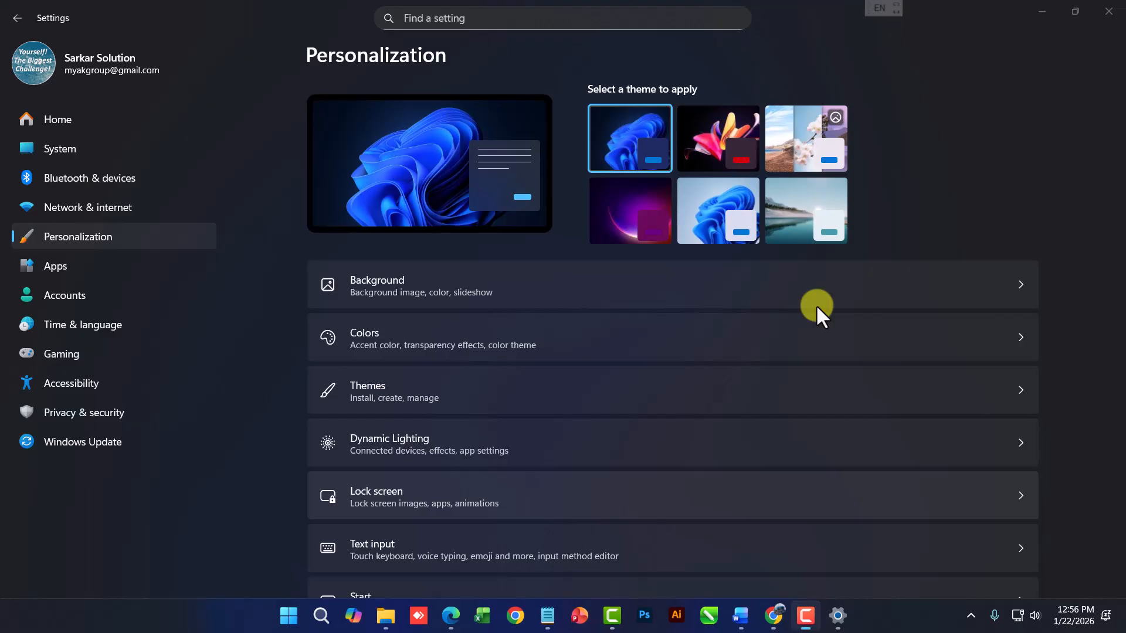
Switch the lock screen background to Picture with the glowing blue-purple circle image, and lock the computer to check it
{"action": "left_click", "coordinate": [393, 498]}
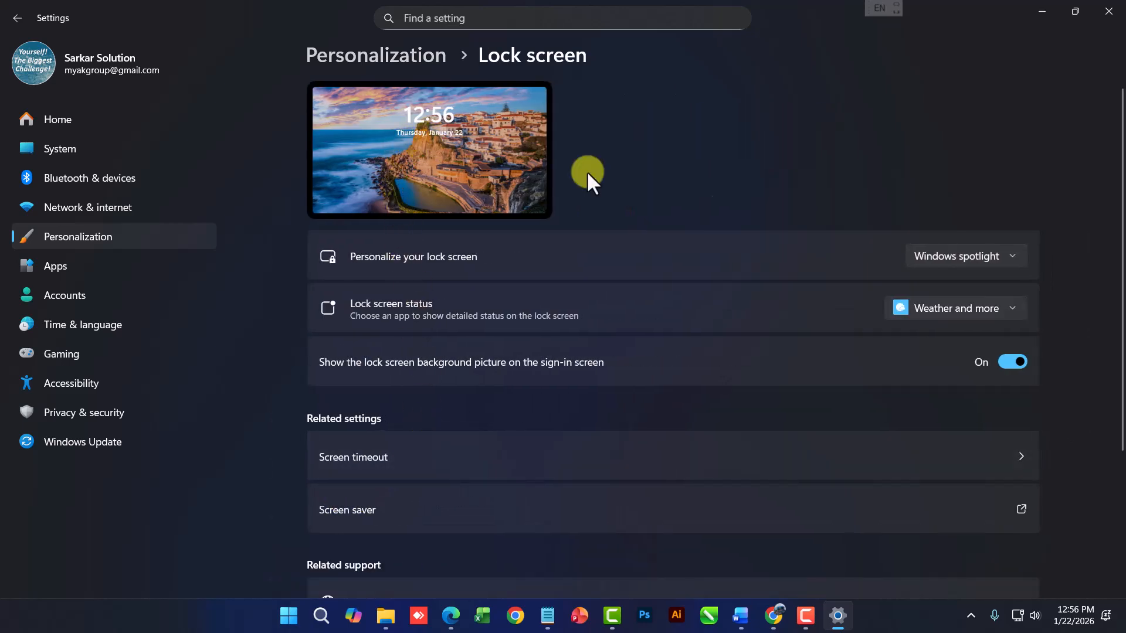
{"action": "left_click", "coordinate": [978, 256]}
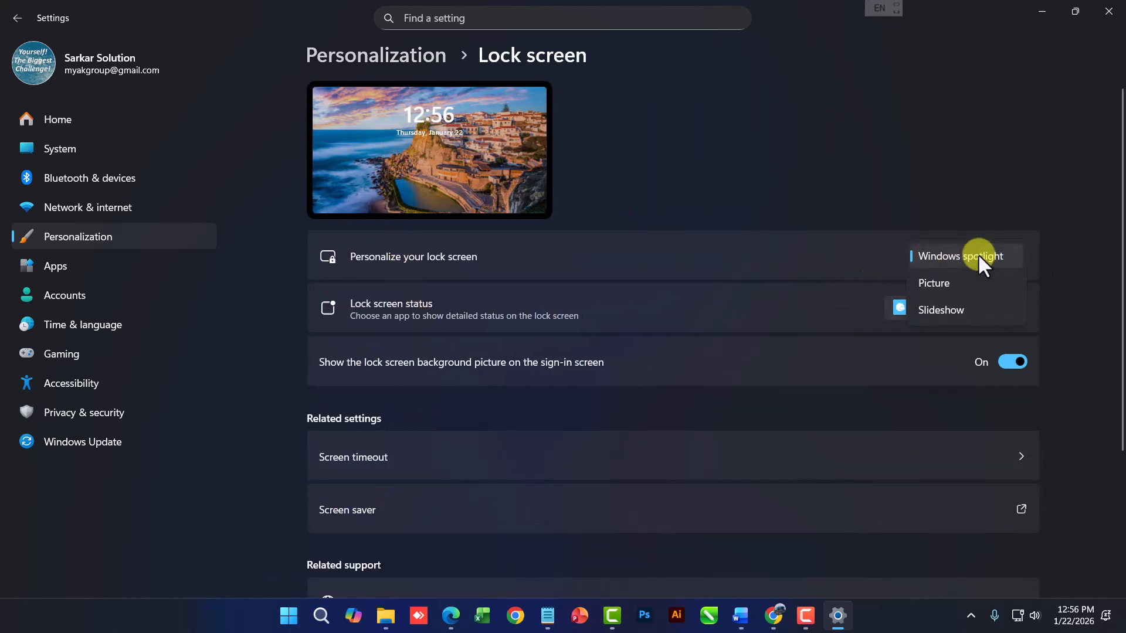
{"action": "left_click", "coordinate": [943, 283]}
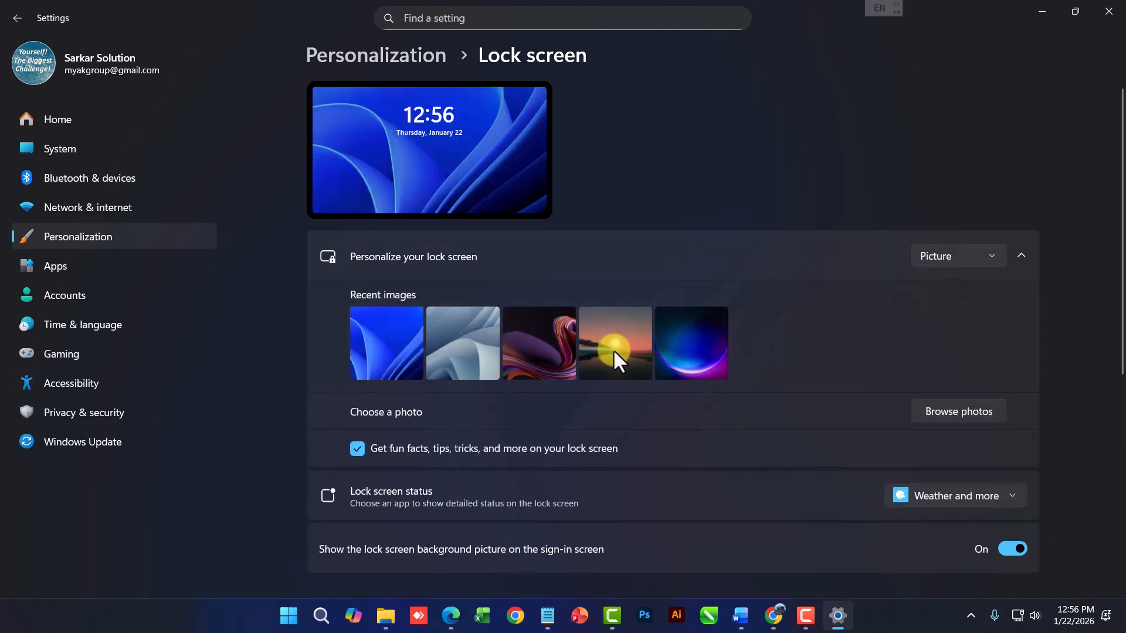
{"action": "left_click", "coordinate": [694, 356]}
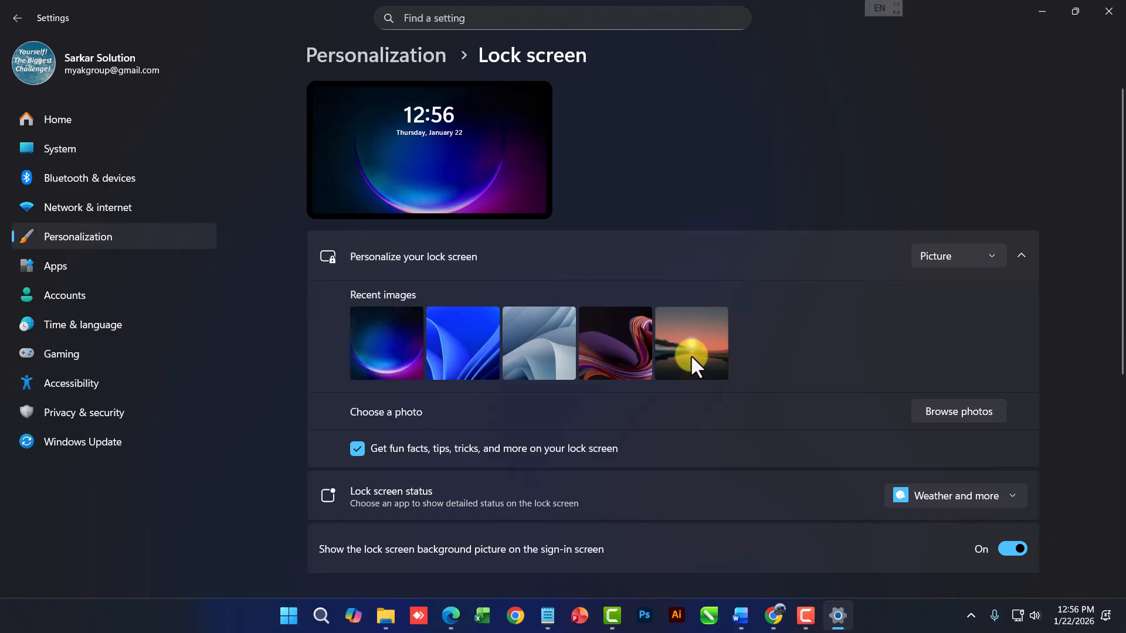
{"action": "key", "text": "super+l"}
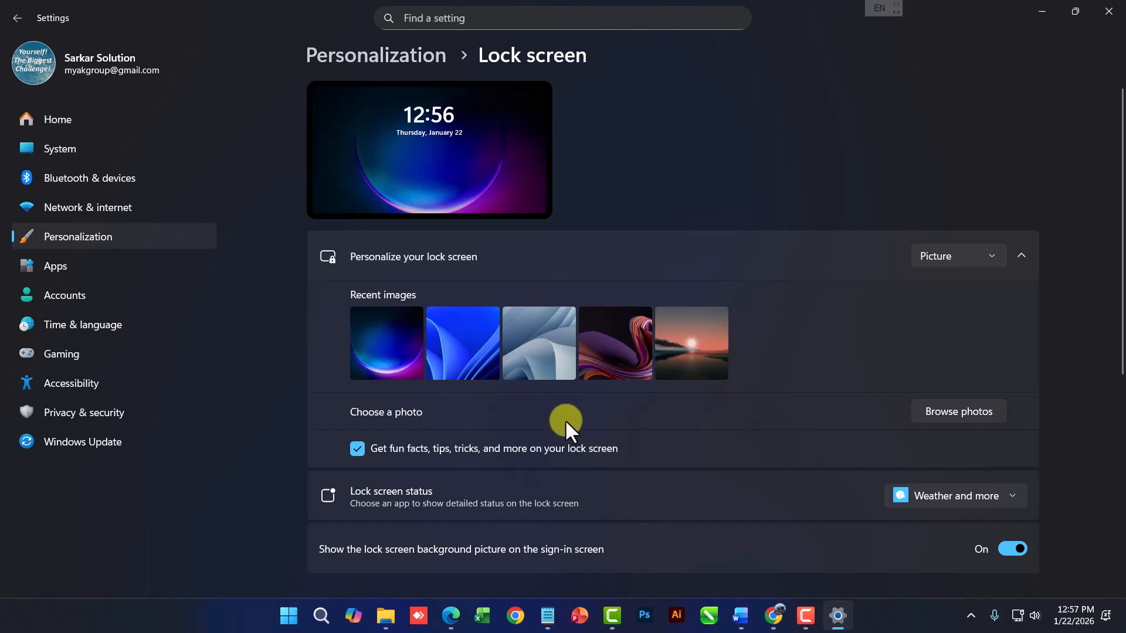
Set the lock screen background back to Windows spotlight
{"action": "scroll", "coordinate": [466, 328], "scroll_direction": "down", "scroll_amount": 3}
{"action": "scroll", "coordinate": [502, 299], "scroll_direction": "up", "scroll_amount": 3}
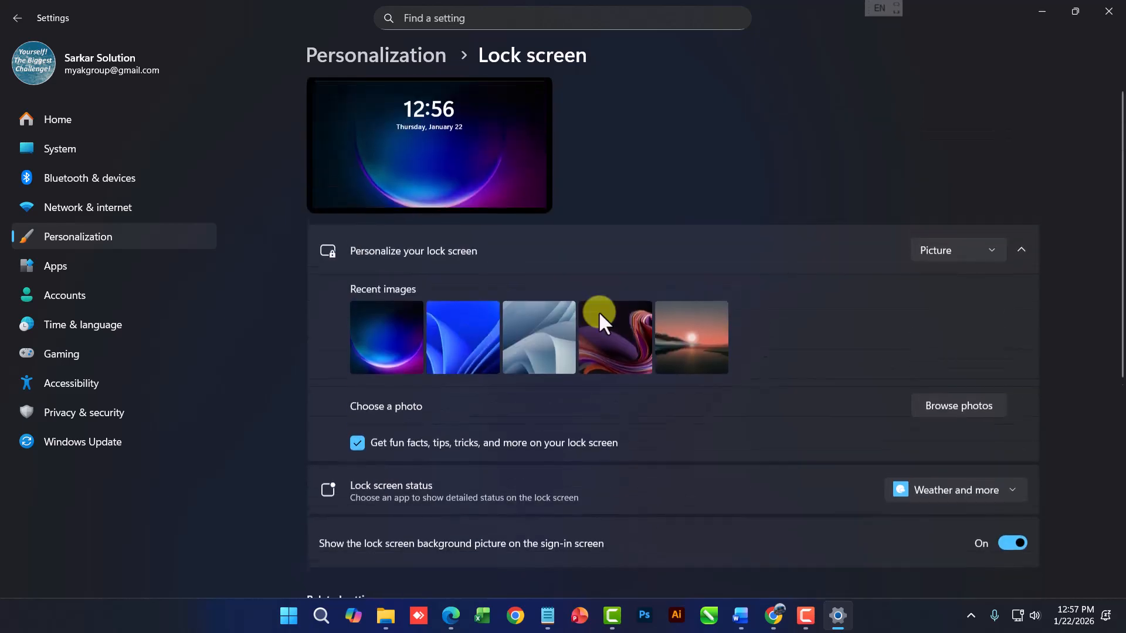
{"action": "left_click", "coordinate": [938, 256]}
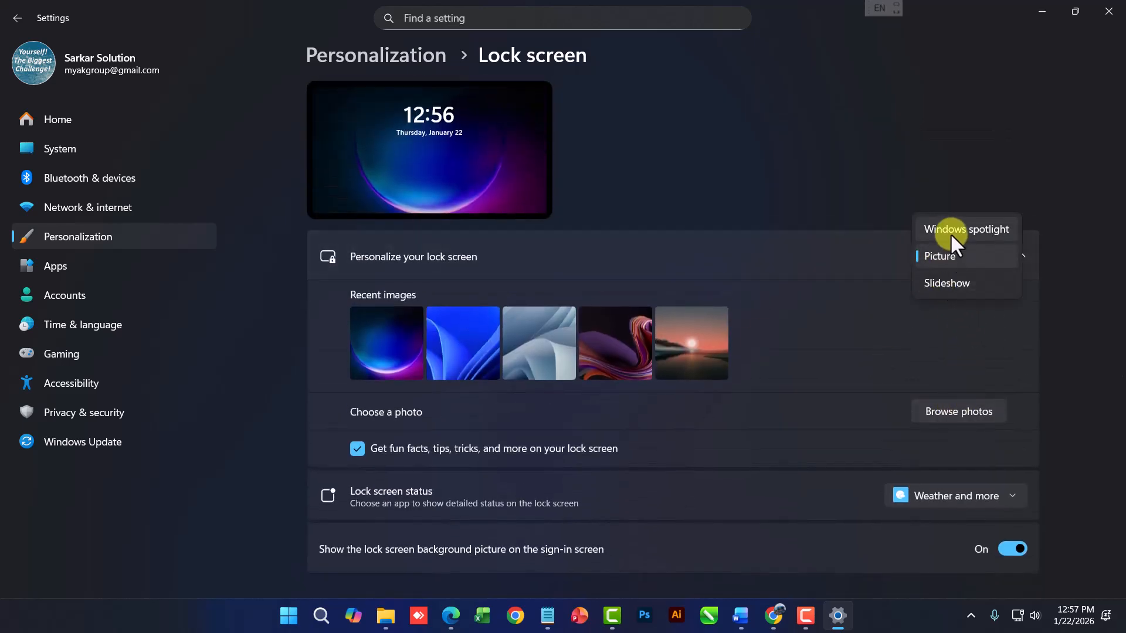
{"action": "left_click", "coordinate": [951, 234]}
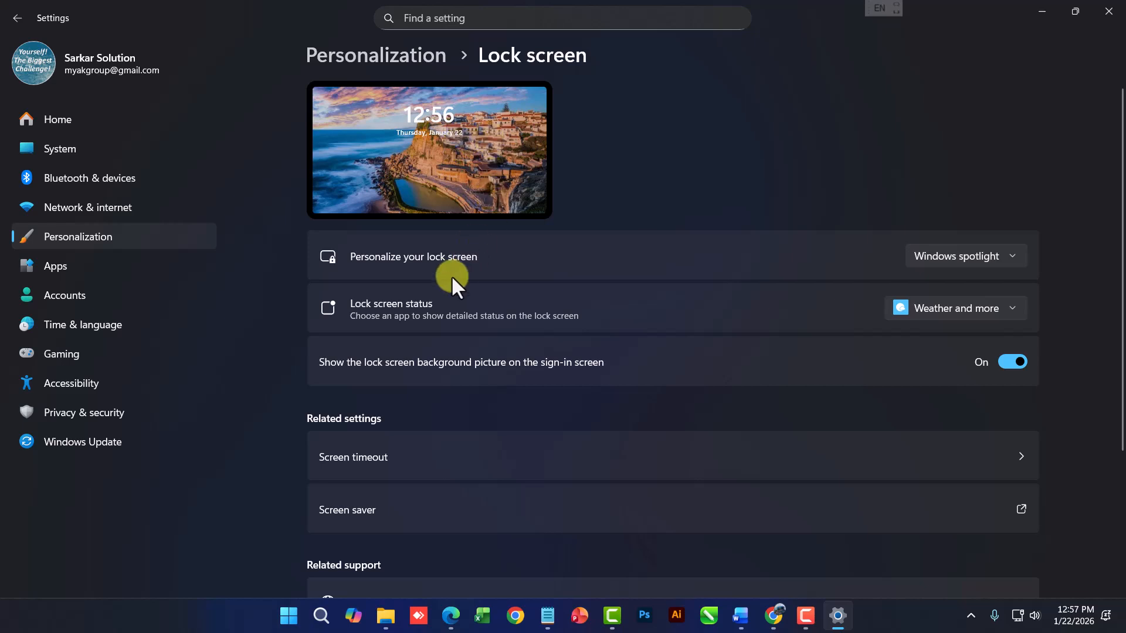
Open the screen, sleep and hibernate timeouts and review the screen-off durations, keeping 5 minutes (Recommended)
{"action": "scroll", "coordinate": [529, 407], "scroll_direction": "down", "scroll_amount": 3}
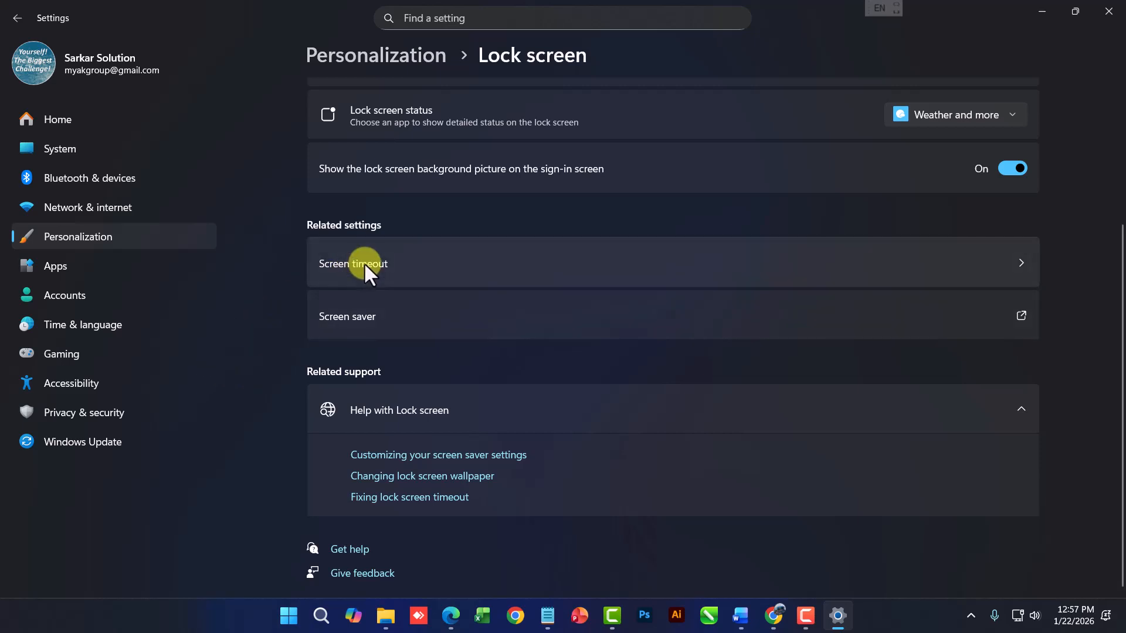
{"action": "left_click", "coordinate": [364, 263]}
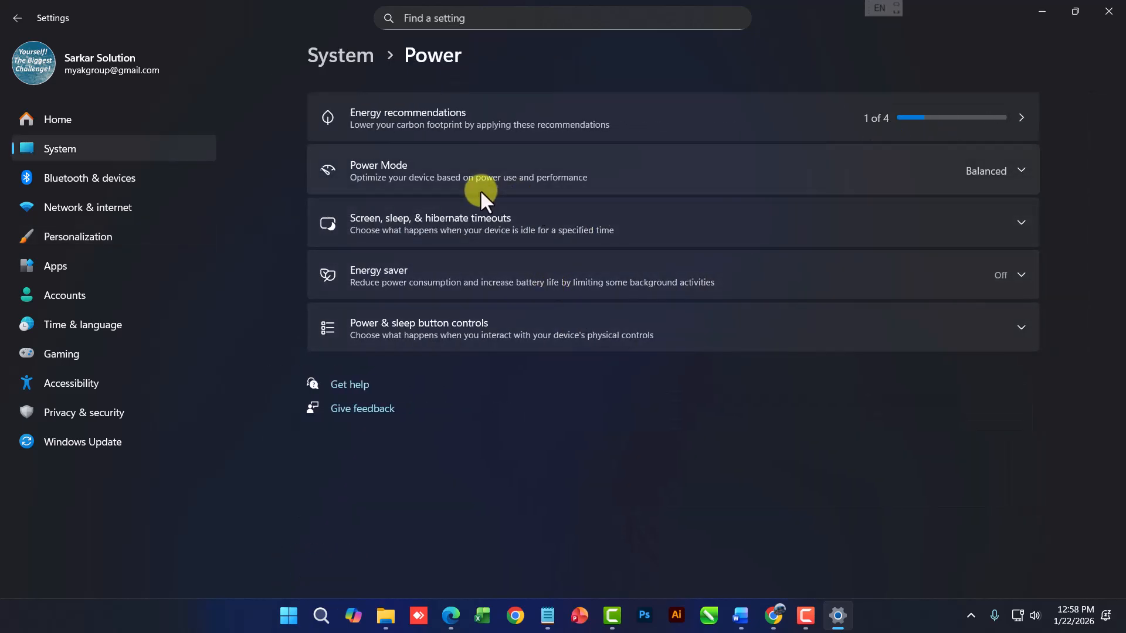
{"action": "left_click", "coordinate": [469, 220]}
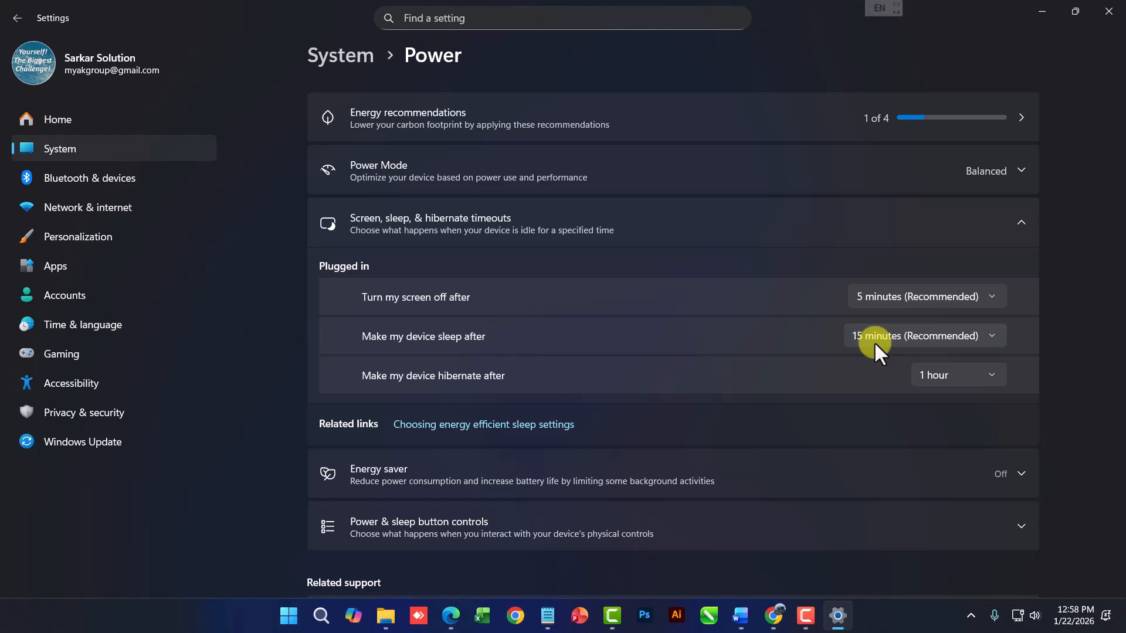
{"action": "left_click", "coordinate": [901, 301]}
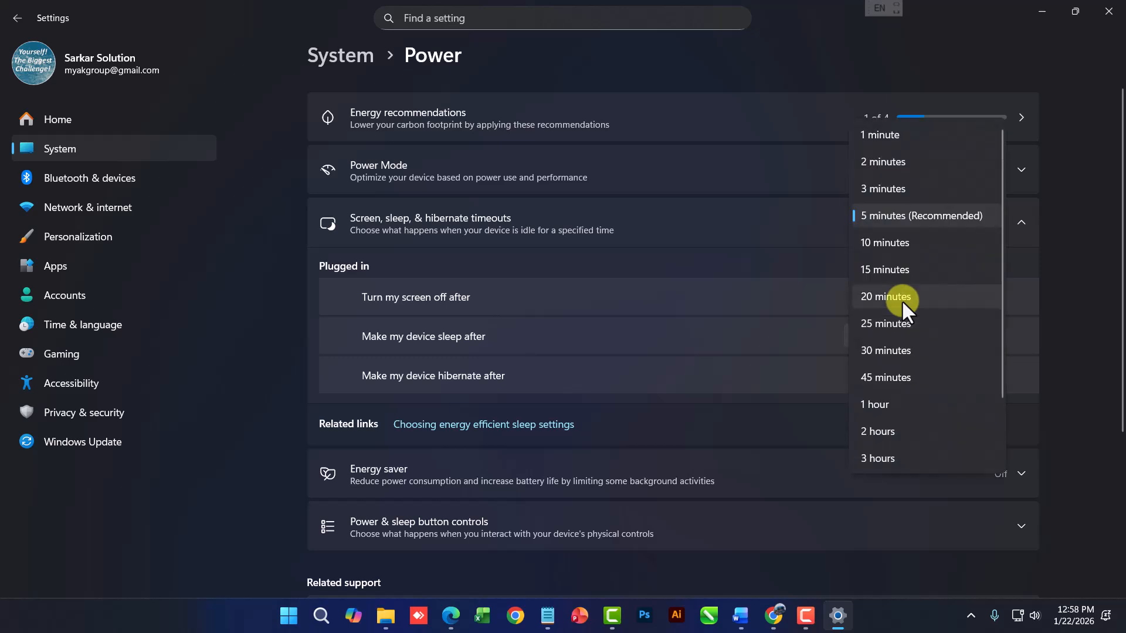
{"action": "scroll", "coordinate": [885, 379], "scroll_direction": "down", "scroll_amount": 2}
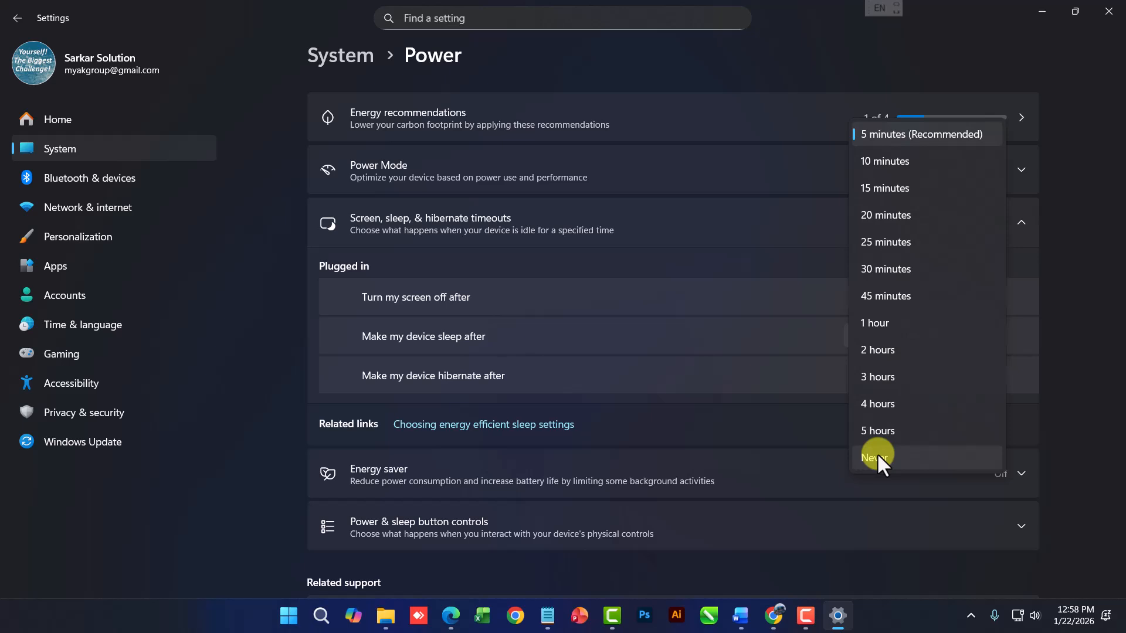
{"action": "scroll", "coordinate": [862, 305], "scroll_direction": "up", "scroll_amount": 2}
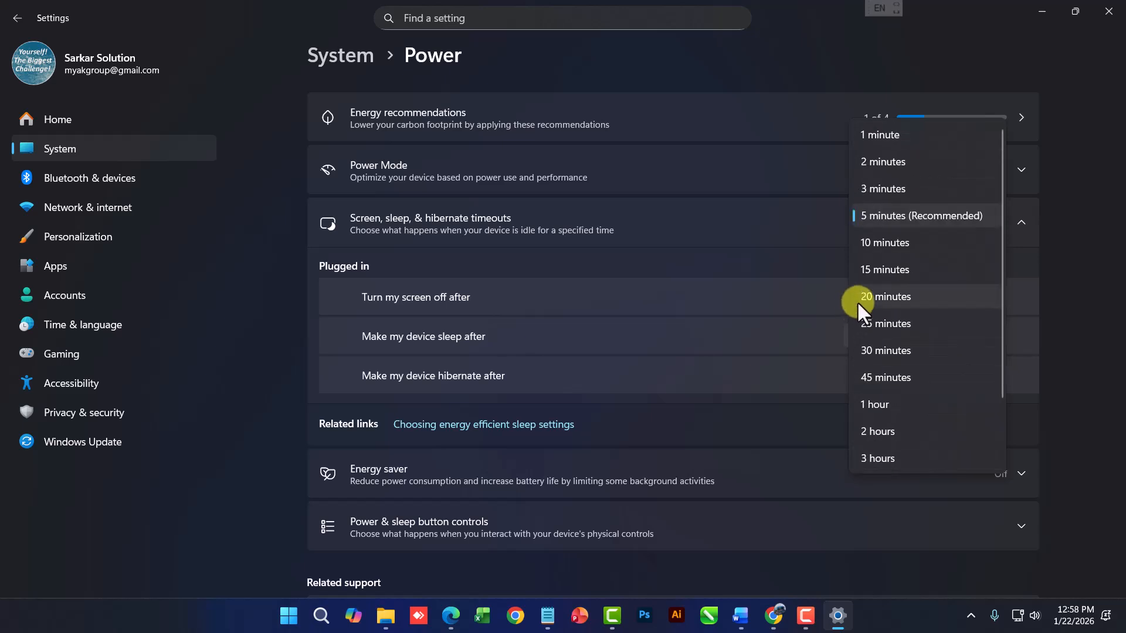
{"action": "left_click", "coordinate": [891, 218]}
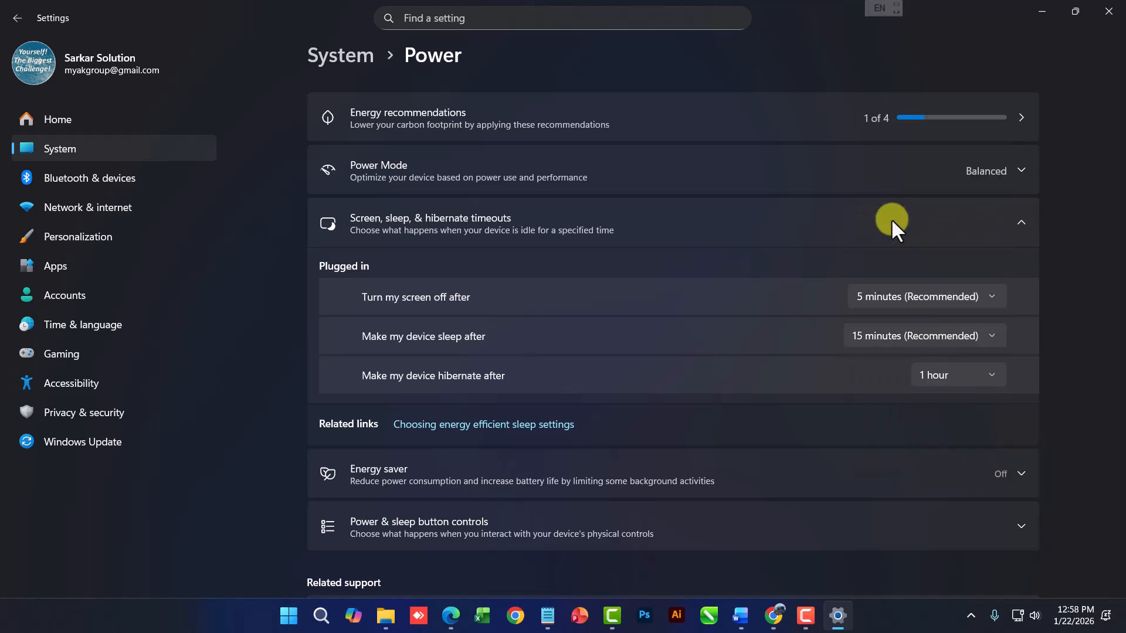
Go through the available screen-off durations again, reselect 5 minutes (Recommended), and look over the remaining power settings
{"action": "left_click", "coordinate": [922, 295]}
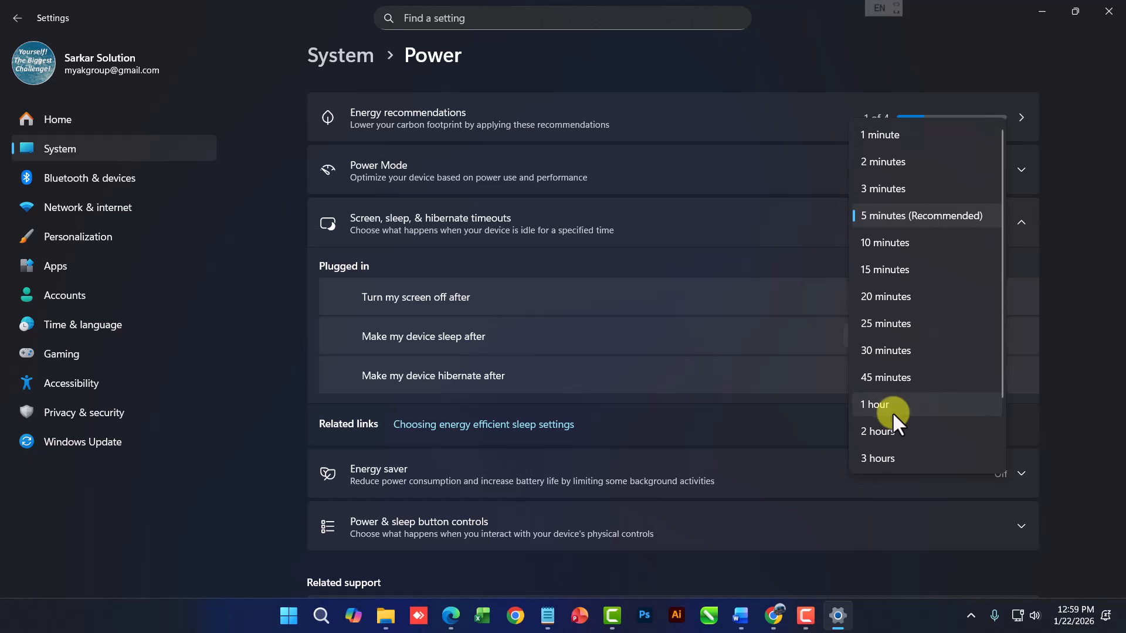
{"action": "scroll", "coordinate": [892, 411], "scroll_direction": "down", "scroll_amount": 2}
{"action": "scroll", "coordinate": [893, 410], "scroll_direction": "up", "scroll_amount": 2}
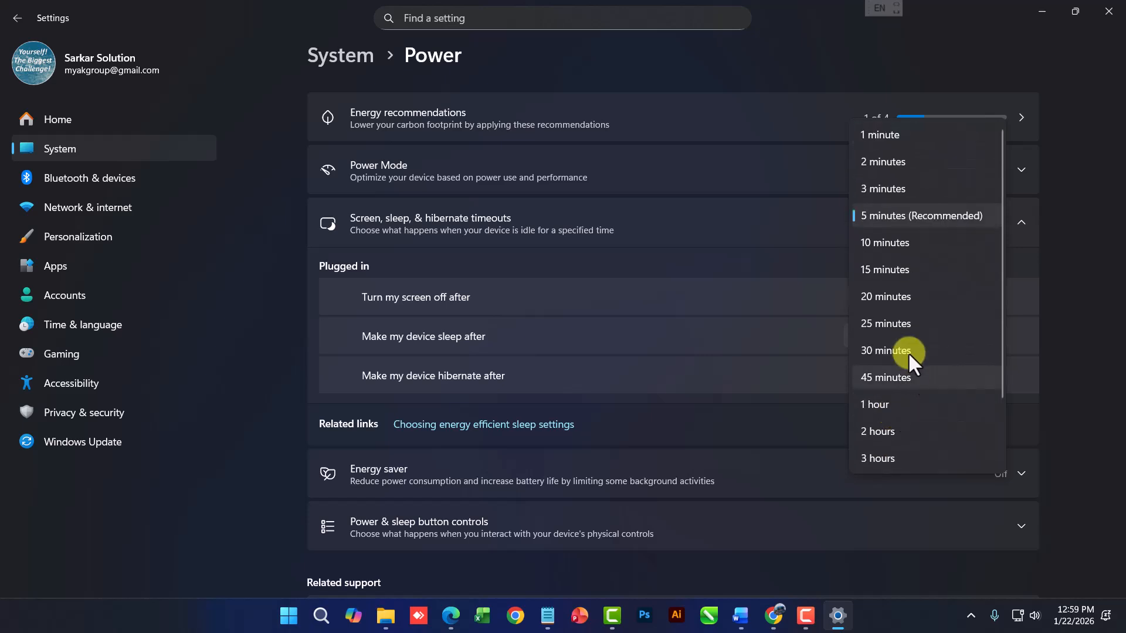
{"action": "left_click", "coordinate": [956, 222]}
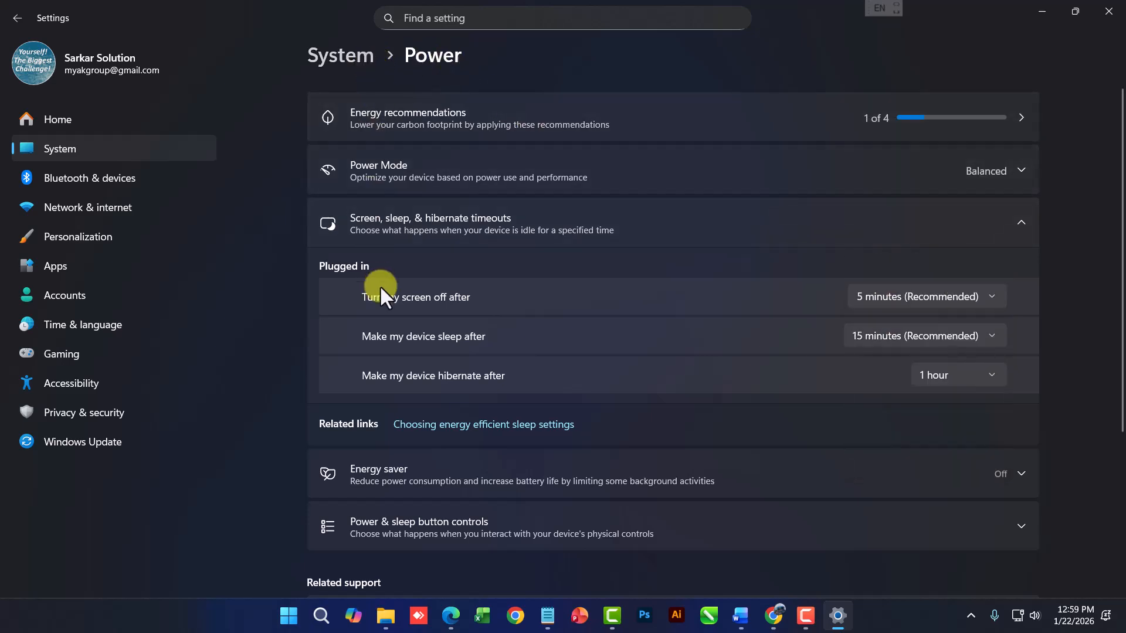
{"action": "scroll", "coordinate": [380, 286], "scroll_direction": "down", "scroll_amount": 4}
{"action": "scroll", "coordinate": [326, 289], "scroll_direction": "up", "scroll_amount": 4}
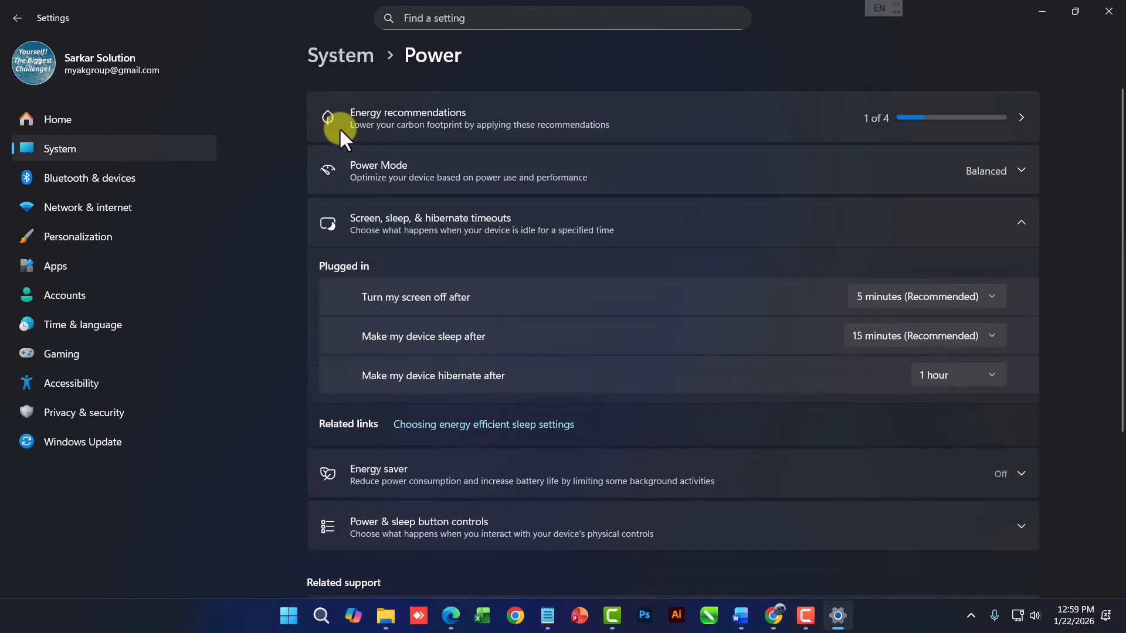
Open the screen saver settings from the Lock screen page, choose the 3D Text screen saver and preview it
{"action": "left_click", "coordinate": [17, 19]}
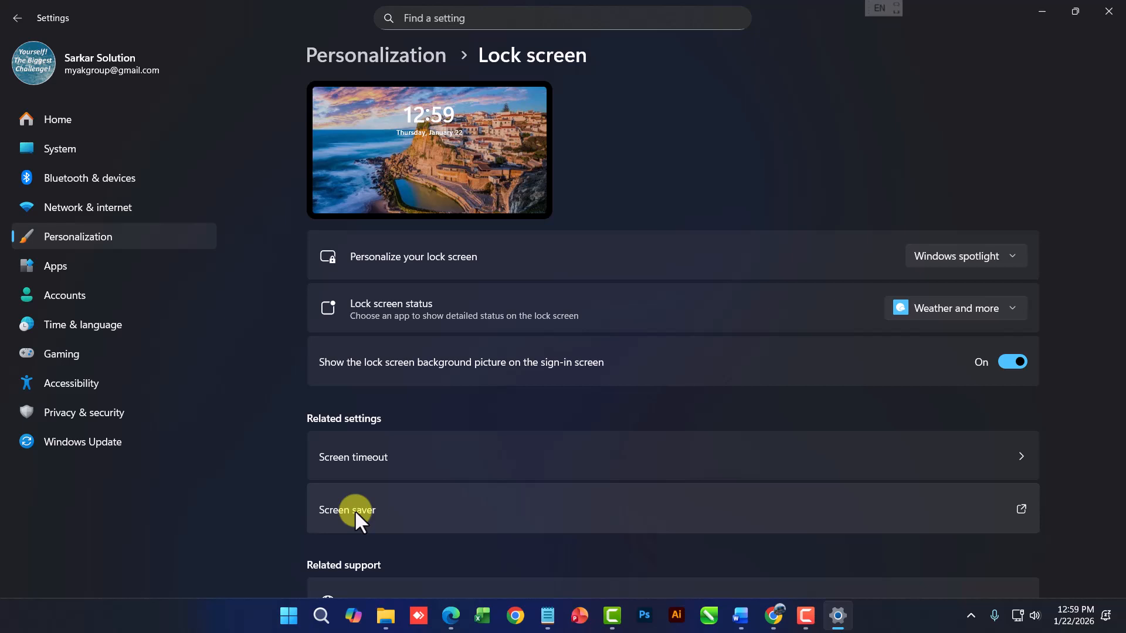
{"action": "left_click", "coordinate": [354, 511]}
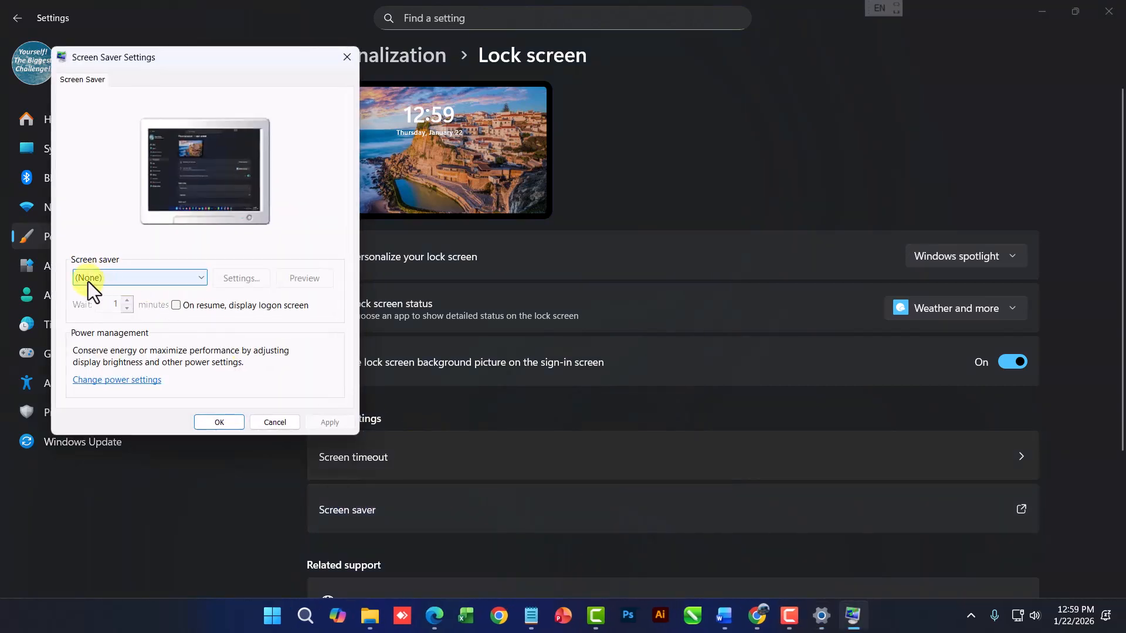
{"action": "left_click", "coordinate": [88, 281]}
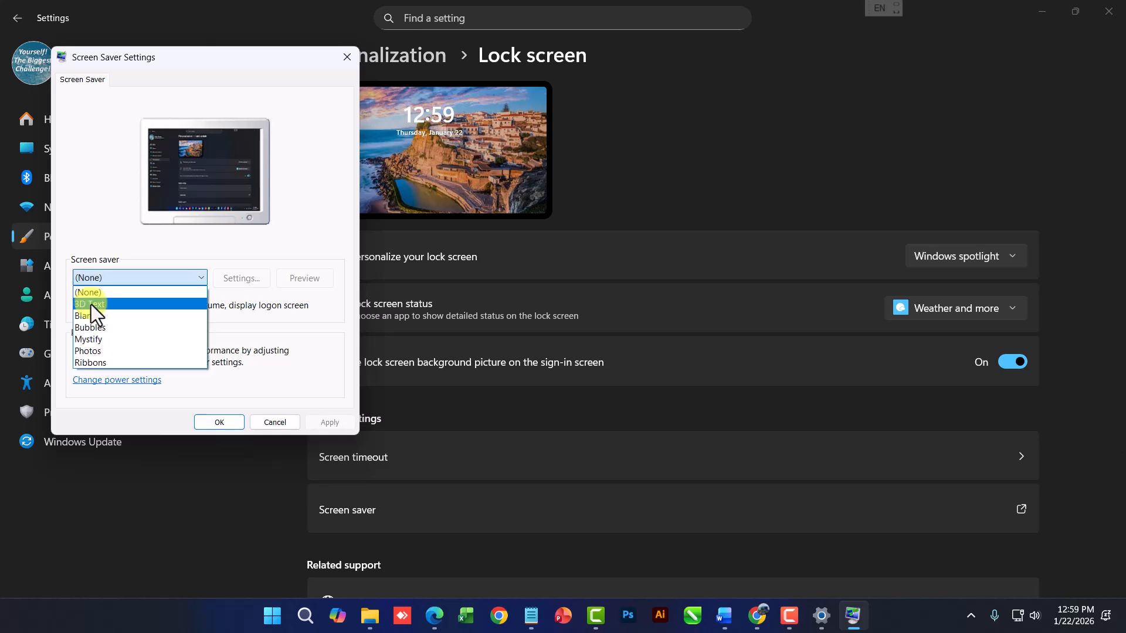
{"action": "left_click", "coordinate": [91, 305]}
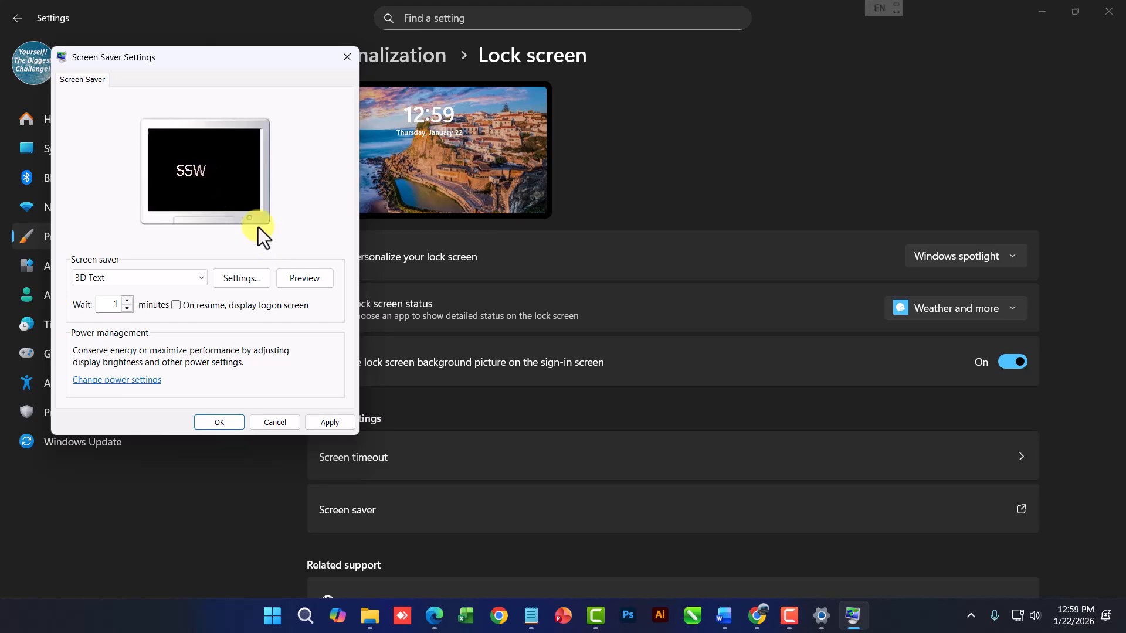
{"action": "left_click", "coordinate": [289, 280]}
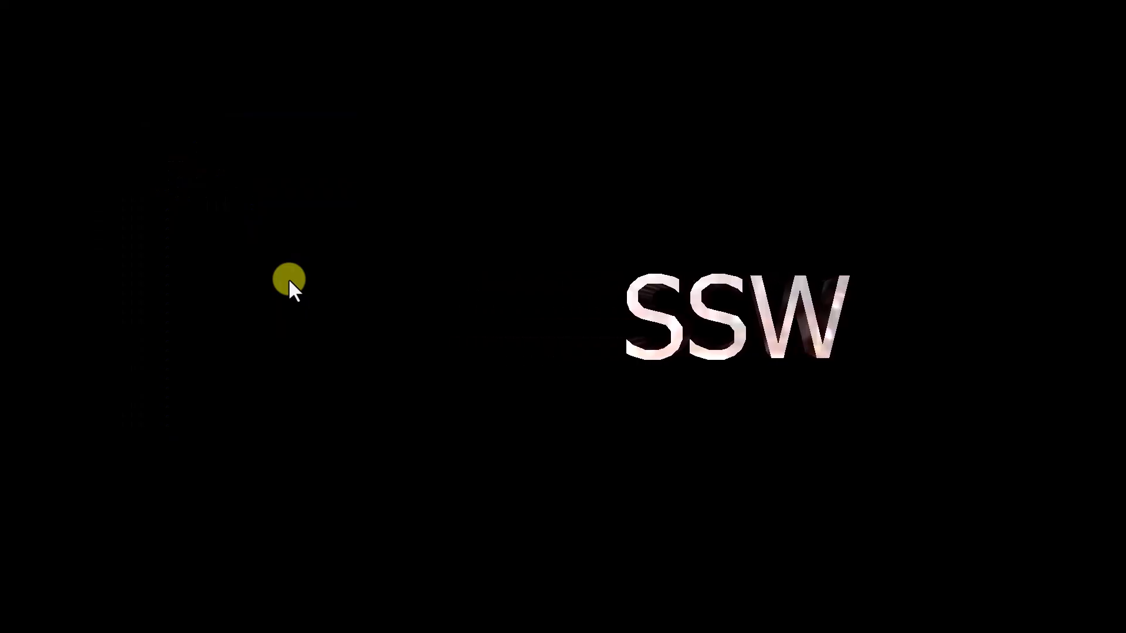
{"action": "left_click", "coordinate": [289, 279]}
Change the 3D Text screen saver's custom text to "SSW Education" and preview the result
{"action": "double_click", "coordinate": [115, 304]}
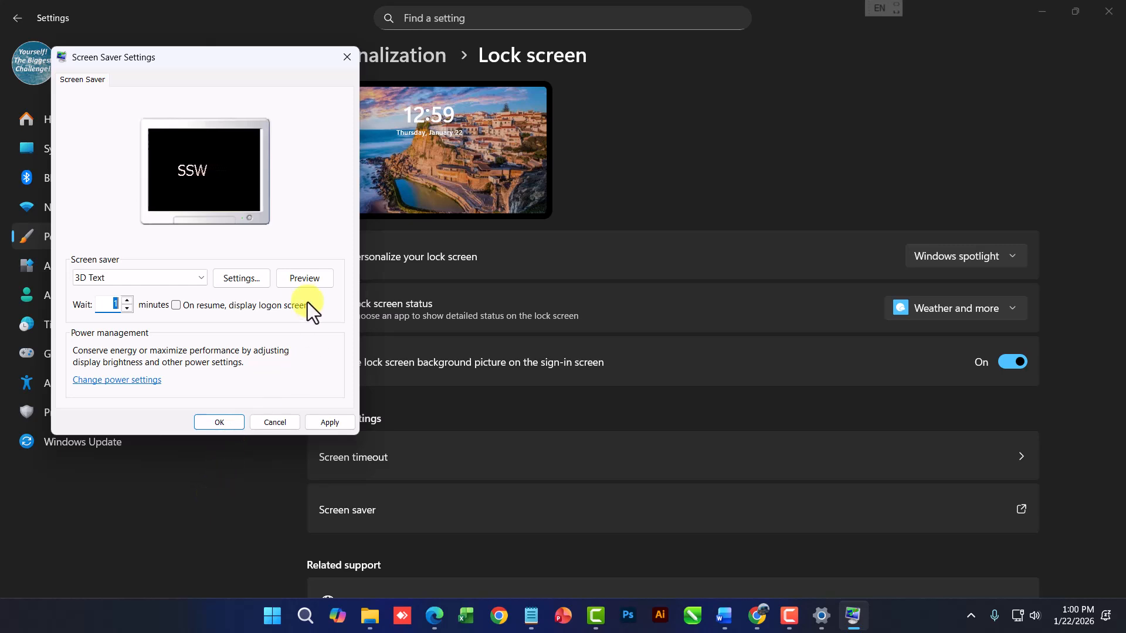
{"action": "left_click", "coordinate": [241, 278]}
{"action": "left_click", "coordinate": [187, 155]}
{"action": "type", "text": "Education"}
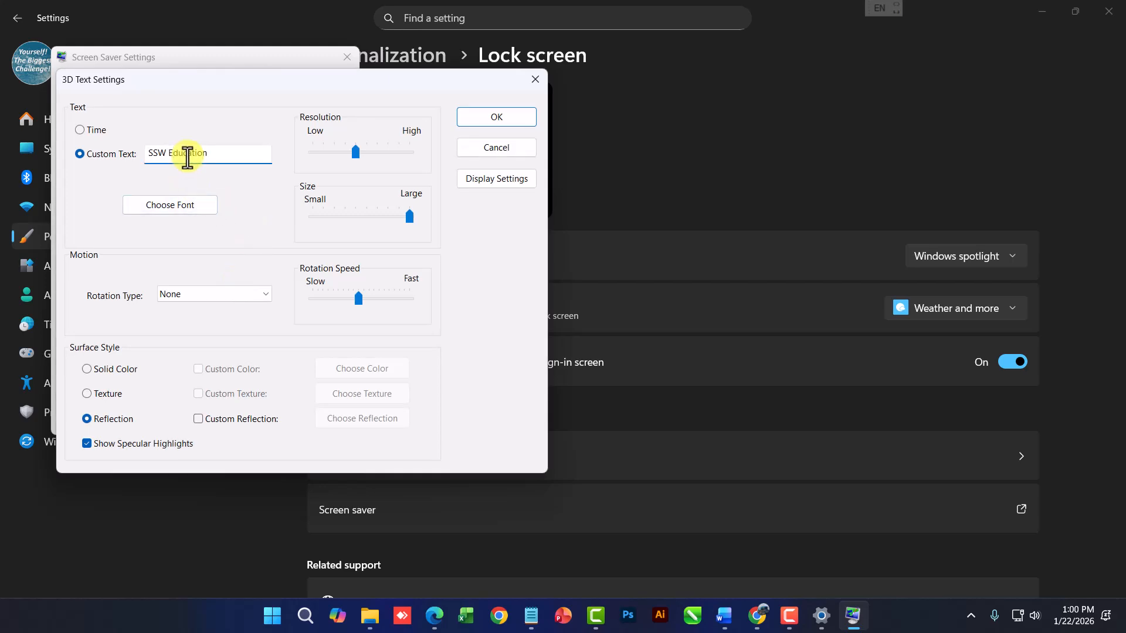
{"action": "left_click", "coordinate": [494, 118]}
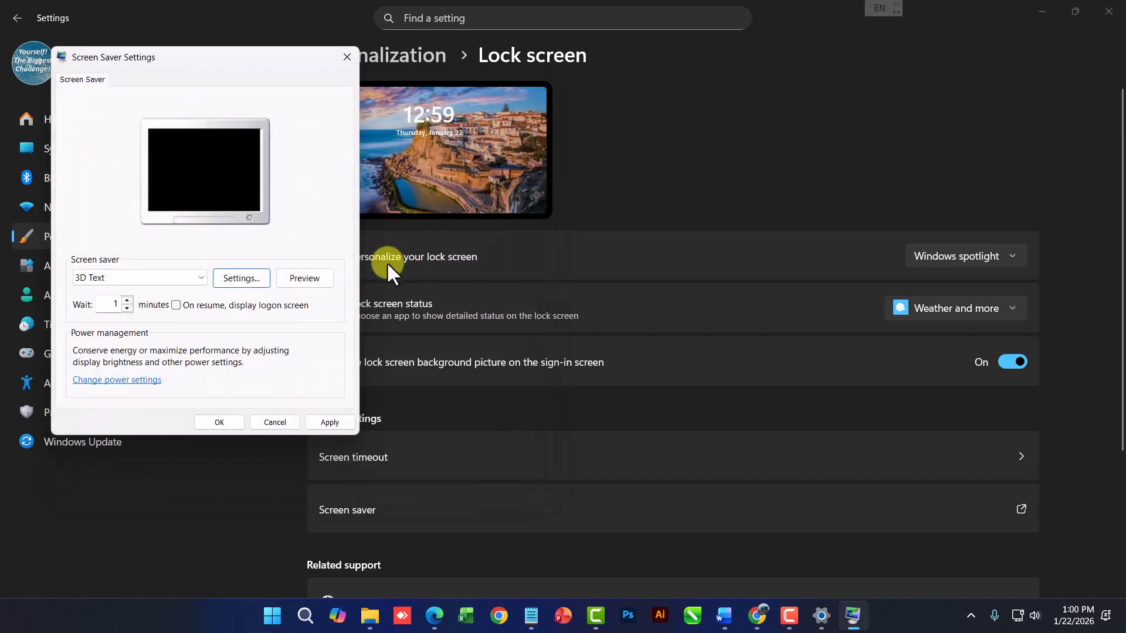
{"action": "left_click", "coordinate": [310, 283]}
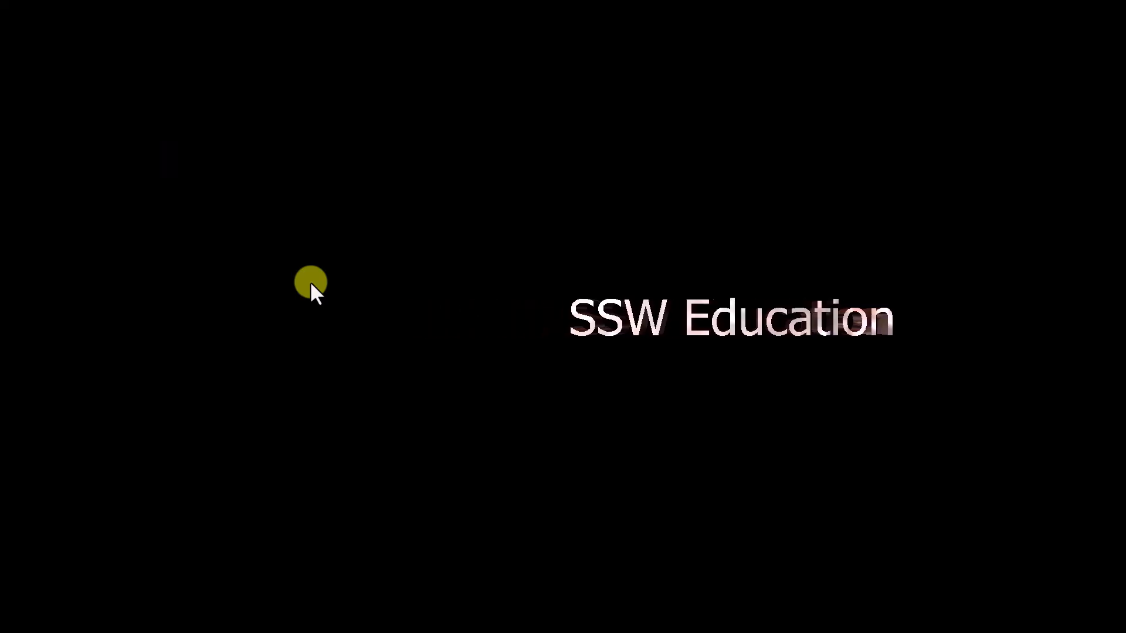
{"action": "left_click", "coordinate": [311, 283]}
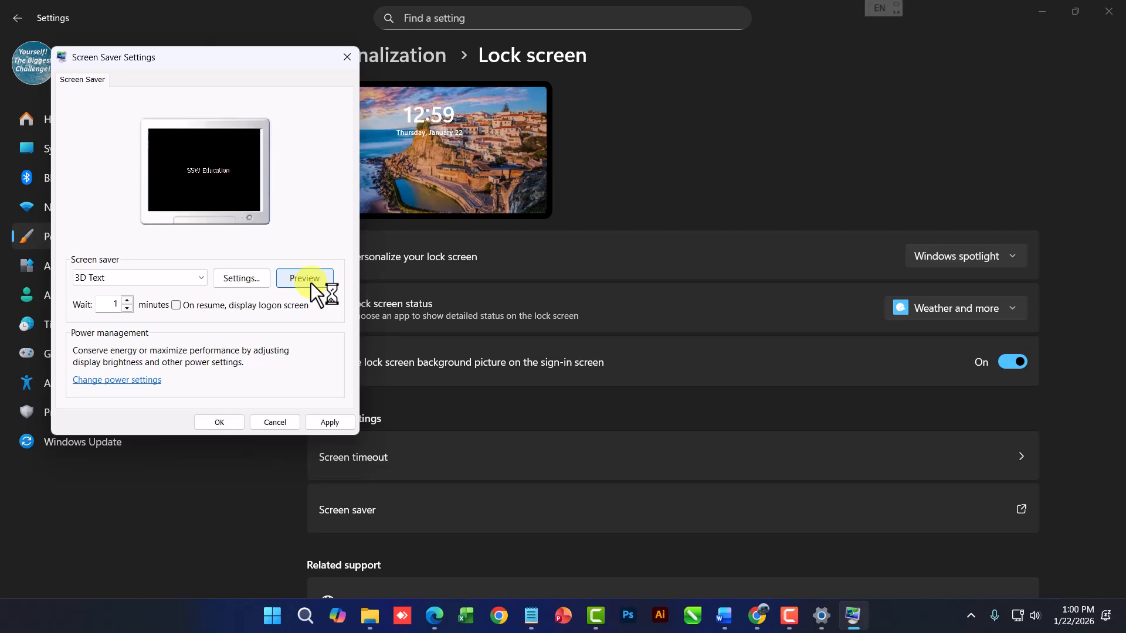
Preview the 3D Text screen saver again and check its text settings without changing them
{"action": "left_click", "coordinate": [311, 282]}
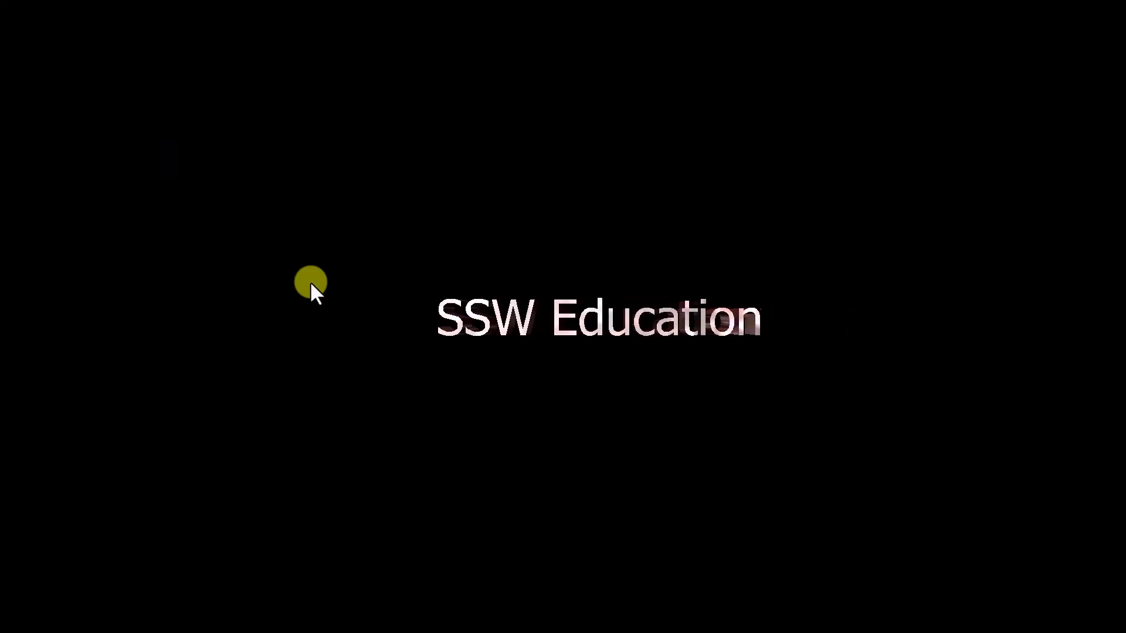
{"action": "mouse_move", "coordinate": [201, 242]}
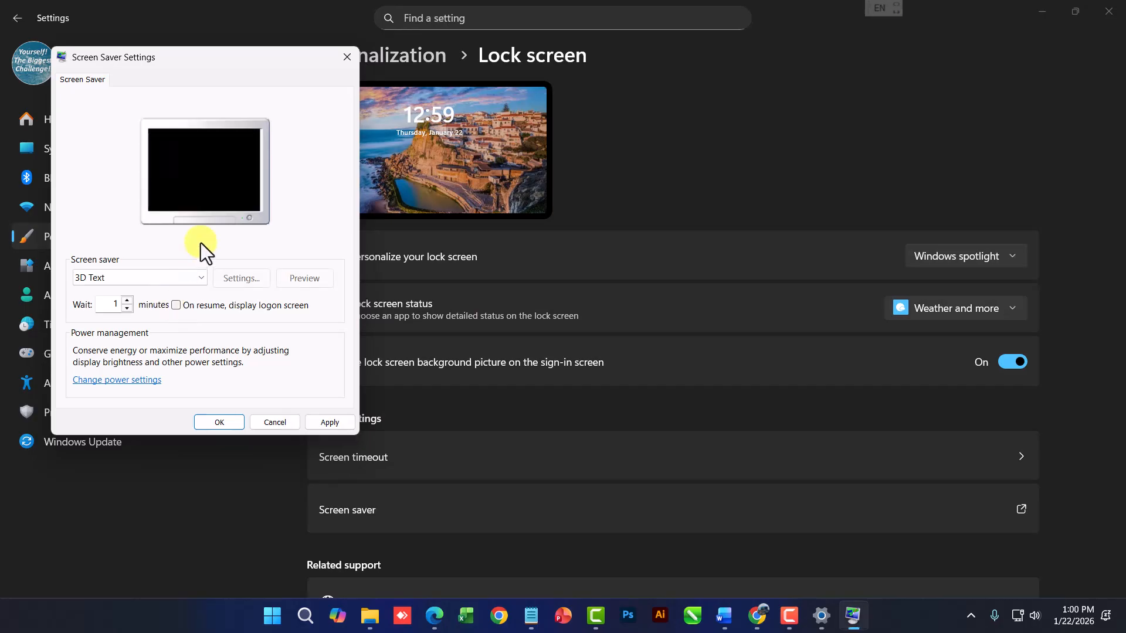
{"action": "left_click", "coordinate": [263, 281]}
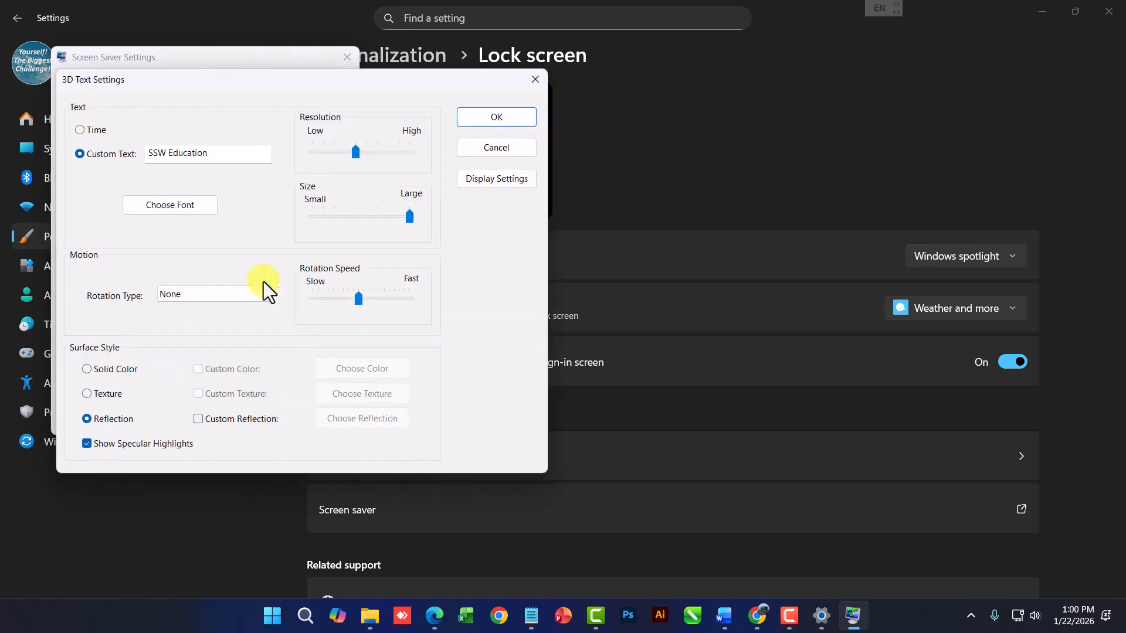
{"action": "left_click", "coordinate": [529, 150]}
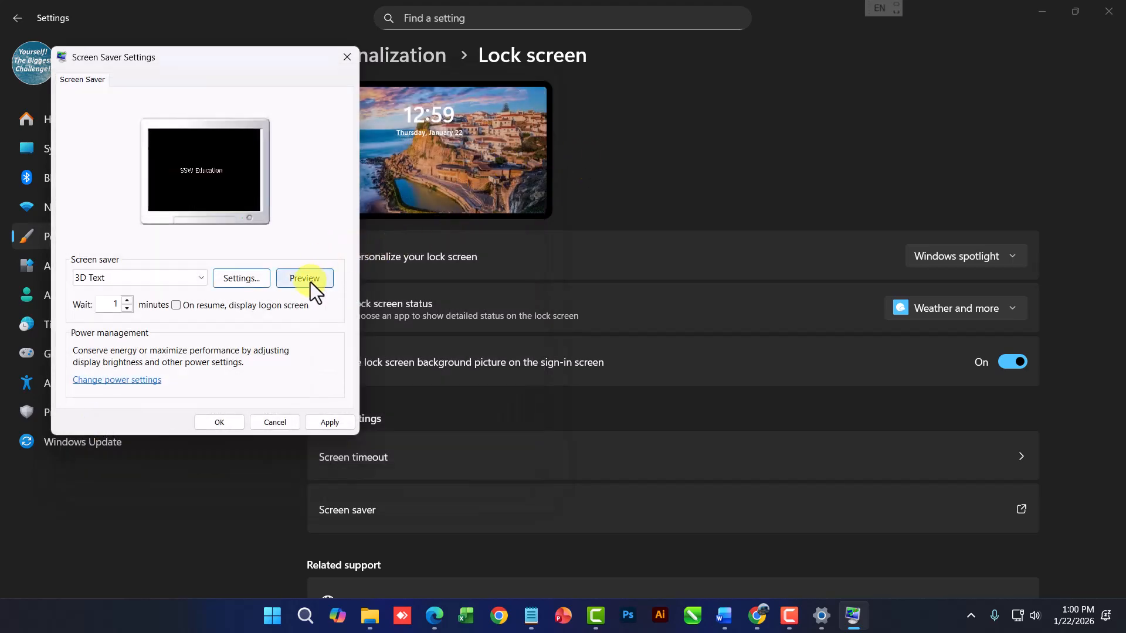
{"action": "left_click", "coordinate": [311, 282]}
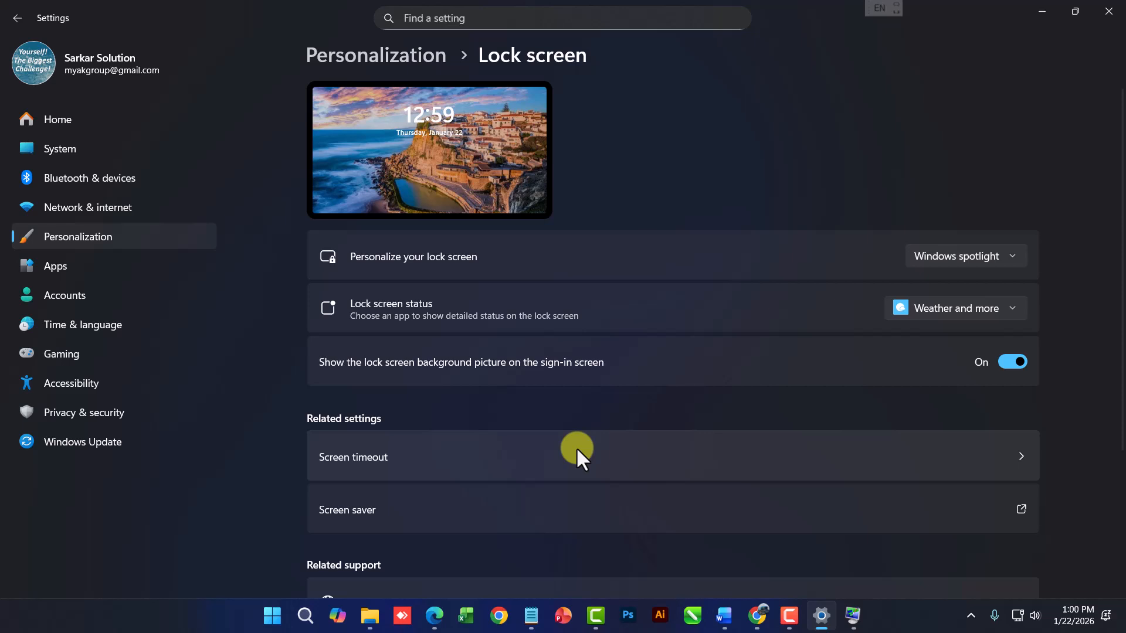
Return to the Personalization page, close Settings and cancel the Screen Saver Settings dialog
{"action": "left_click", "coordinate": [17, 19]}
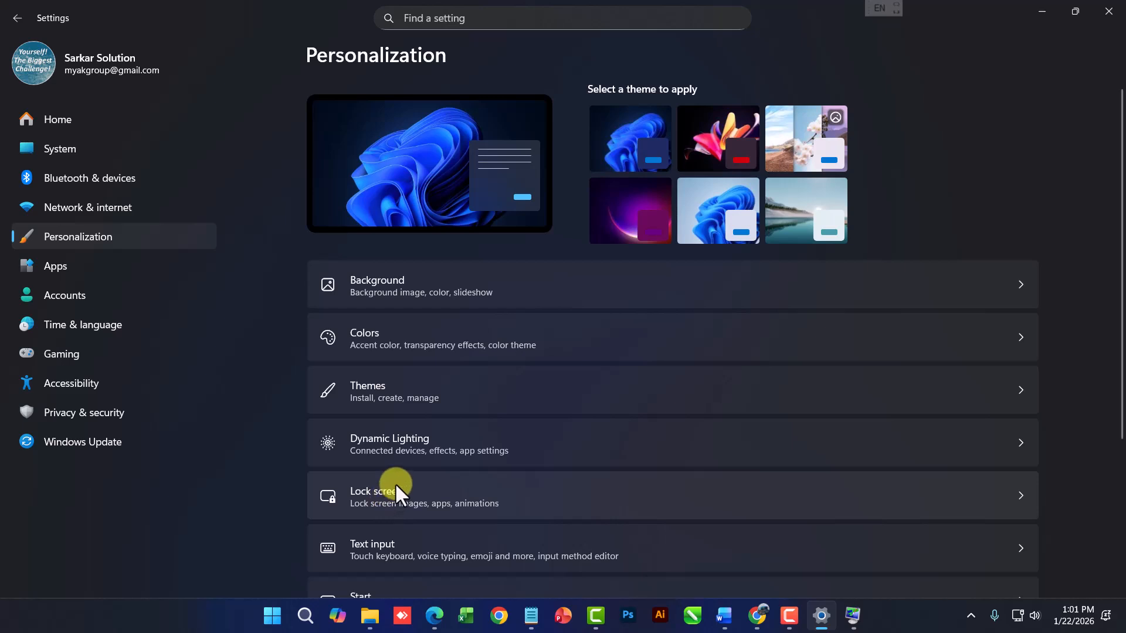
{"action": "left_click", "coordinate": [1110, 12]}
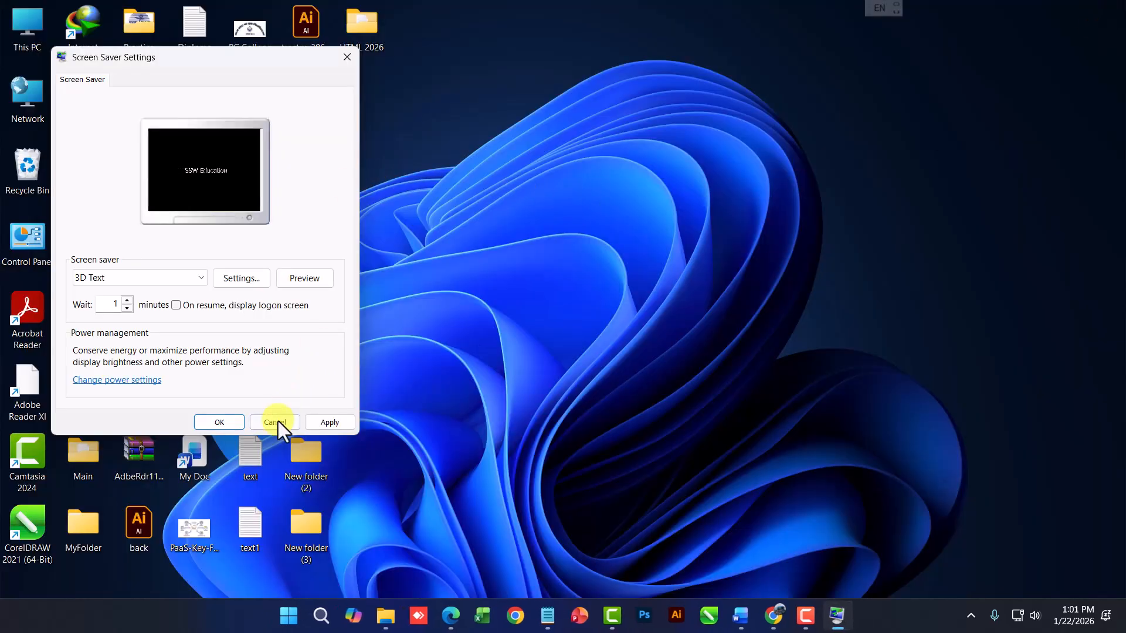
{"action": "left_click", "coordinate": [277, 421]}
Look over the desktop's context options, view the green-natural-background image in the browser, and return to the desktop
{"action": "right_click", "coordinate": [506, 241]}
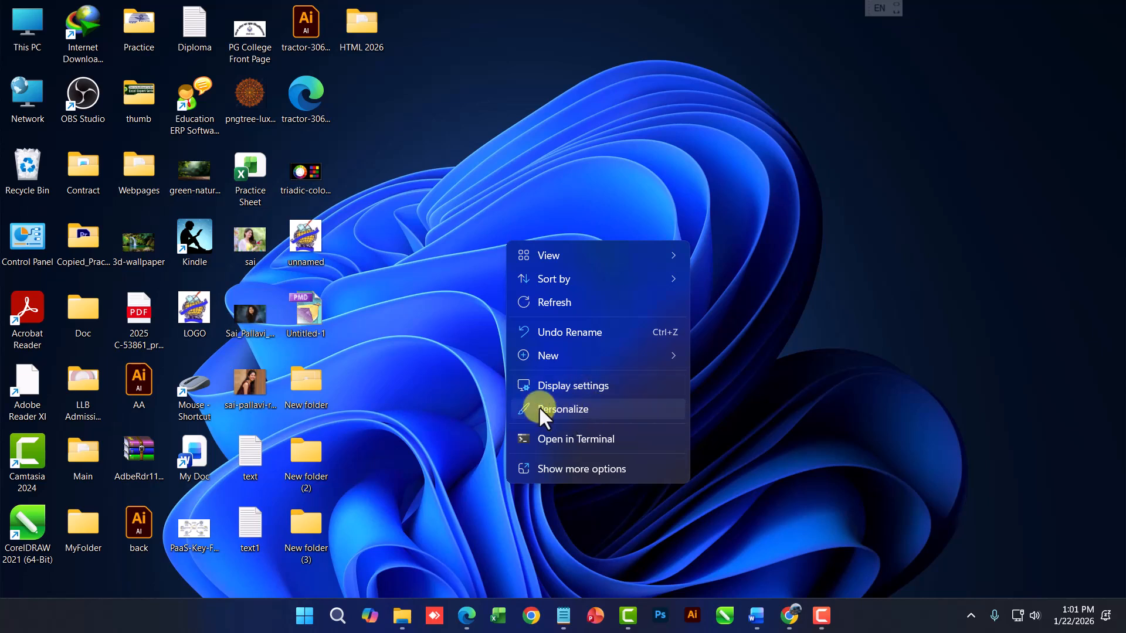
{"action": "left_click", "coordinate": [435, 311]}
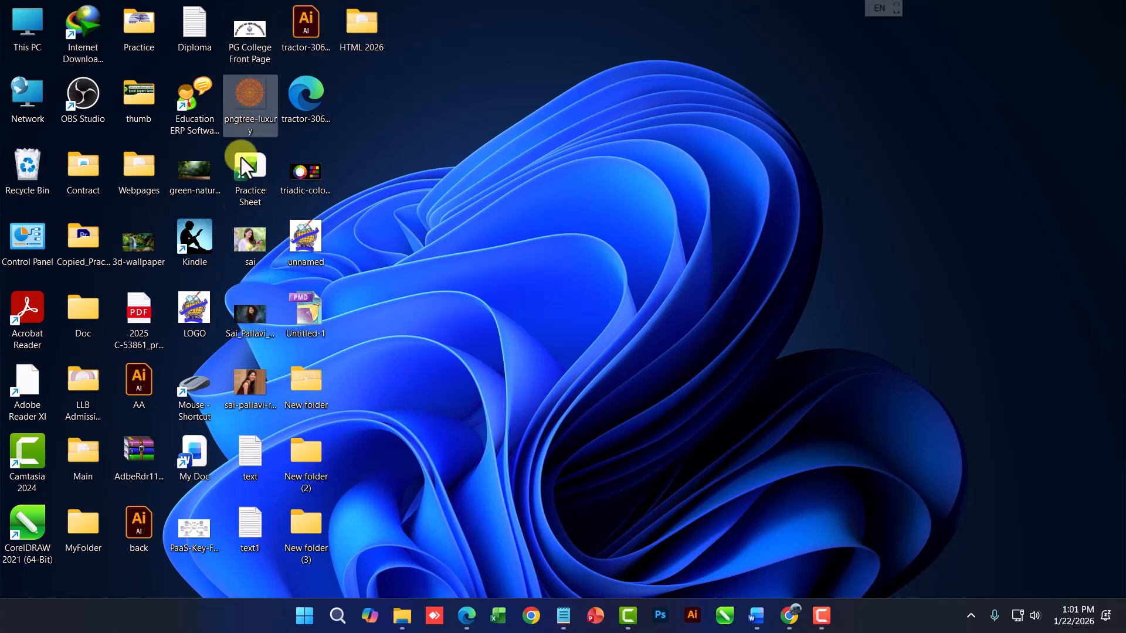
{"action": "left_click", "coordinate": [198, 179]}
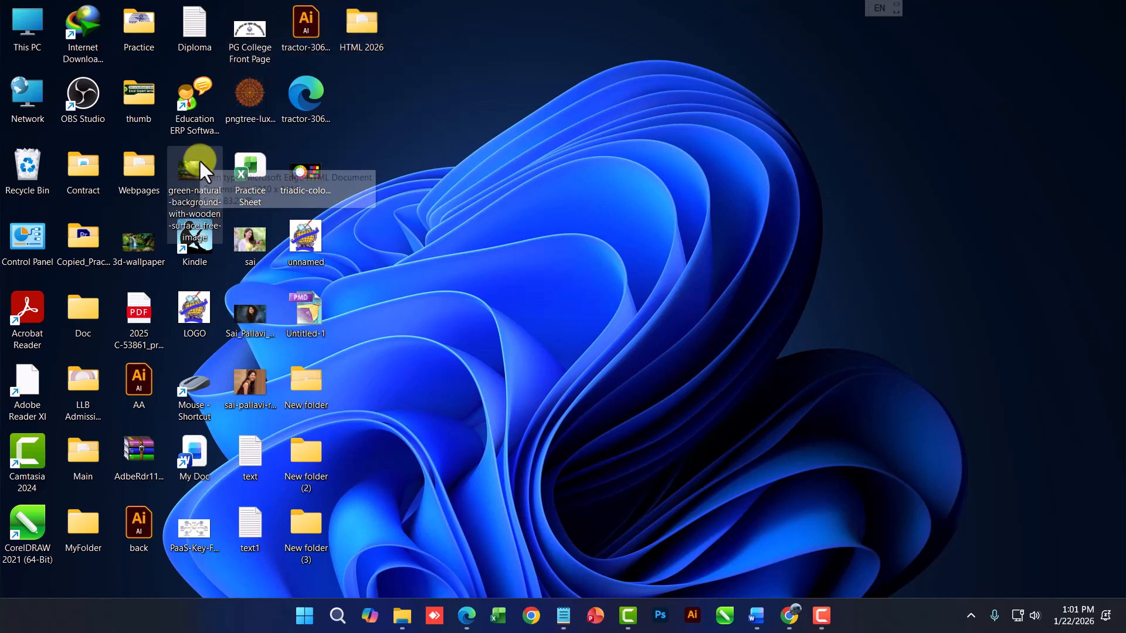
{"action": "double_click", "coordinate": [203, 172]}
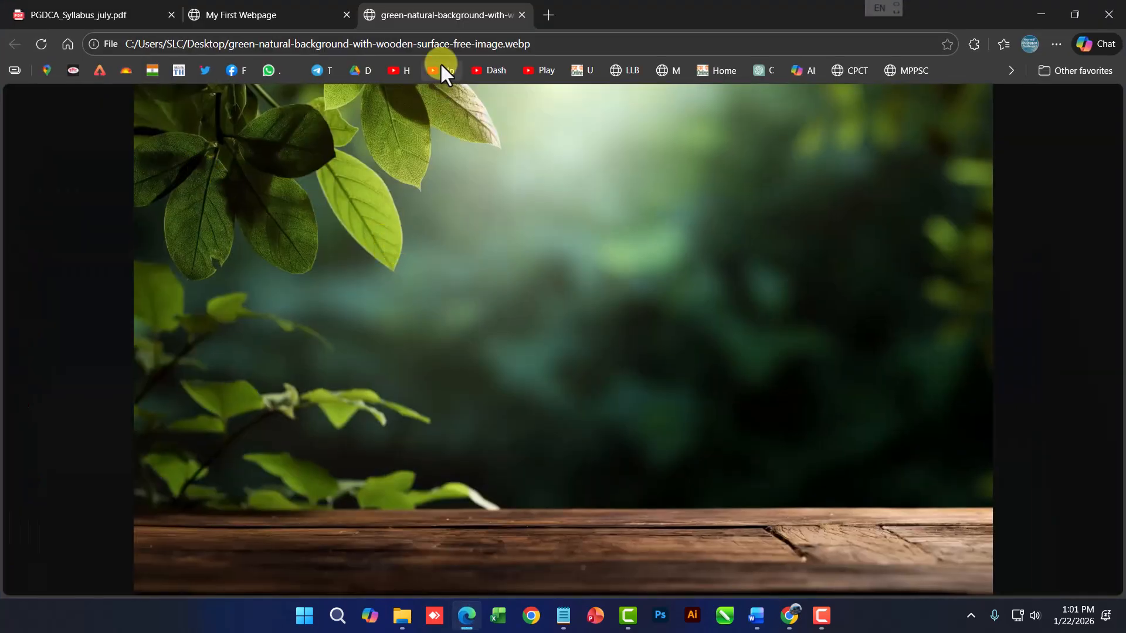
{"action": "key", "text": "ctrl+w"}
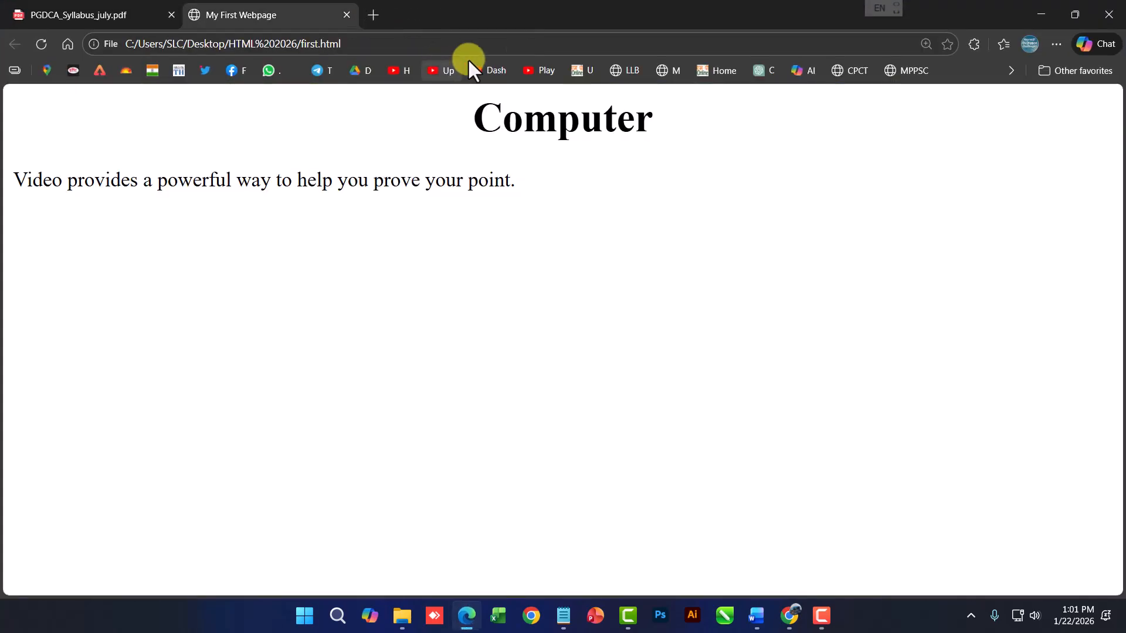
{"action": "left_click", "coordinate": [1041, 14]}
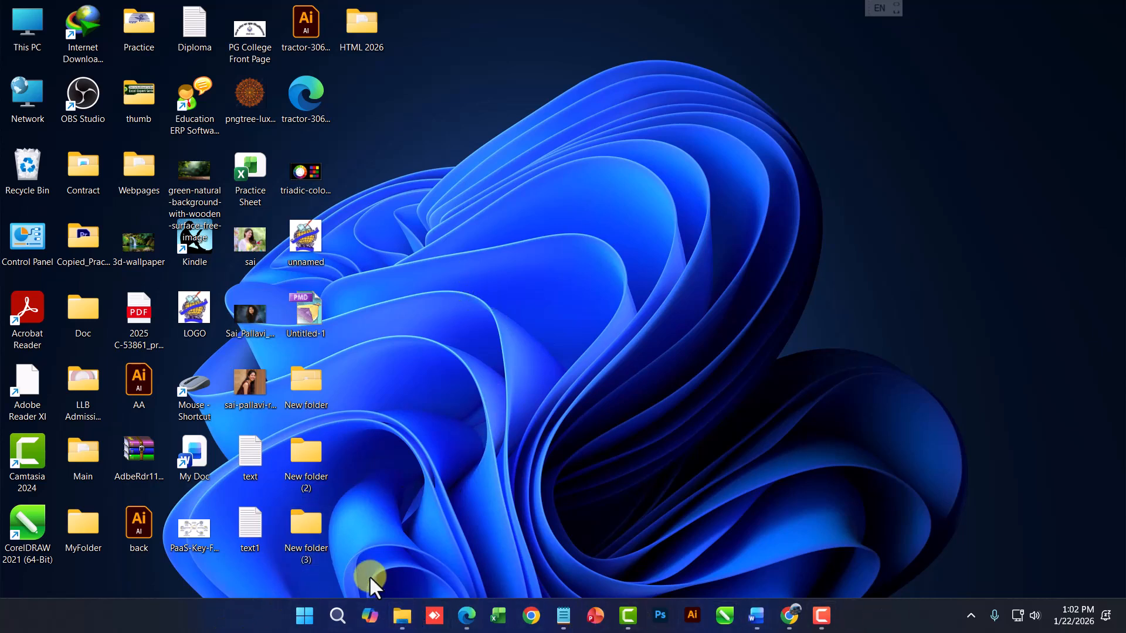
Search the Start menu for "excel", then leave the results and return to the pinned apps
{"action": "left_click", "coordinate": [304, 615]}
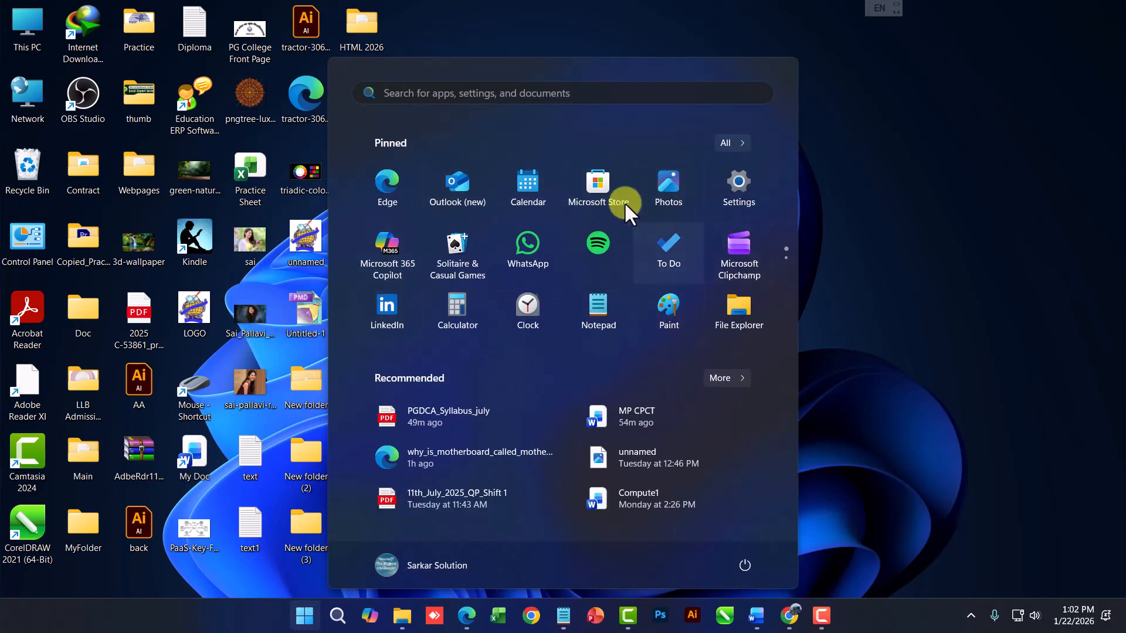
{"action": "left_click", "coordinate": [540, 92]}
{"action": "type", "text": "excel"}
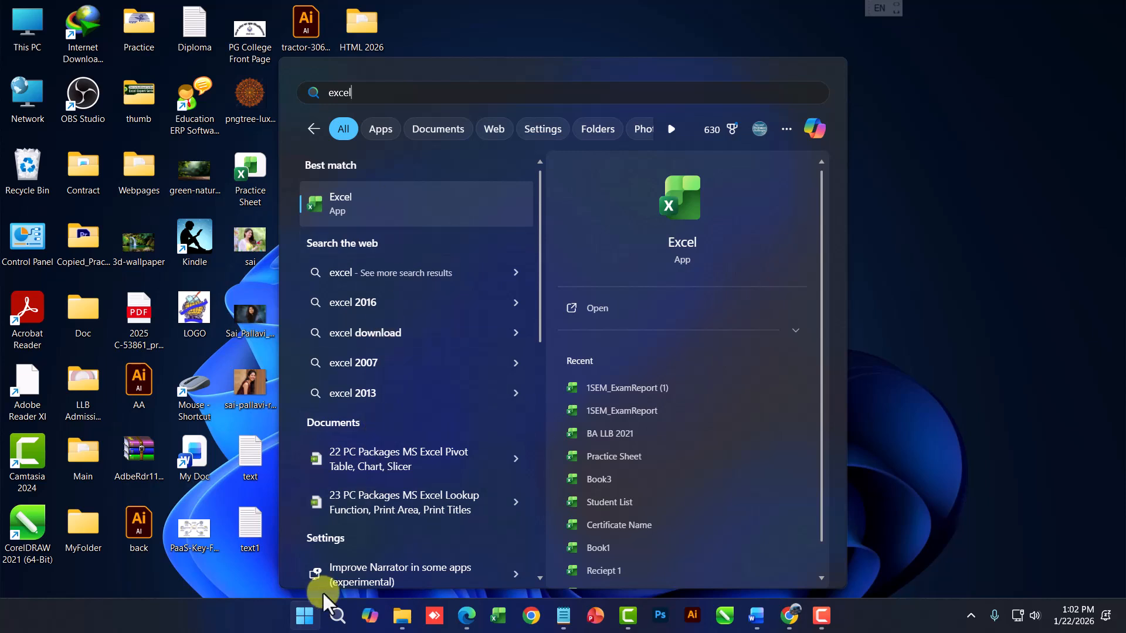
{"action": "left_click", "coordinate": [313, 128]}
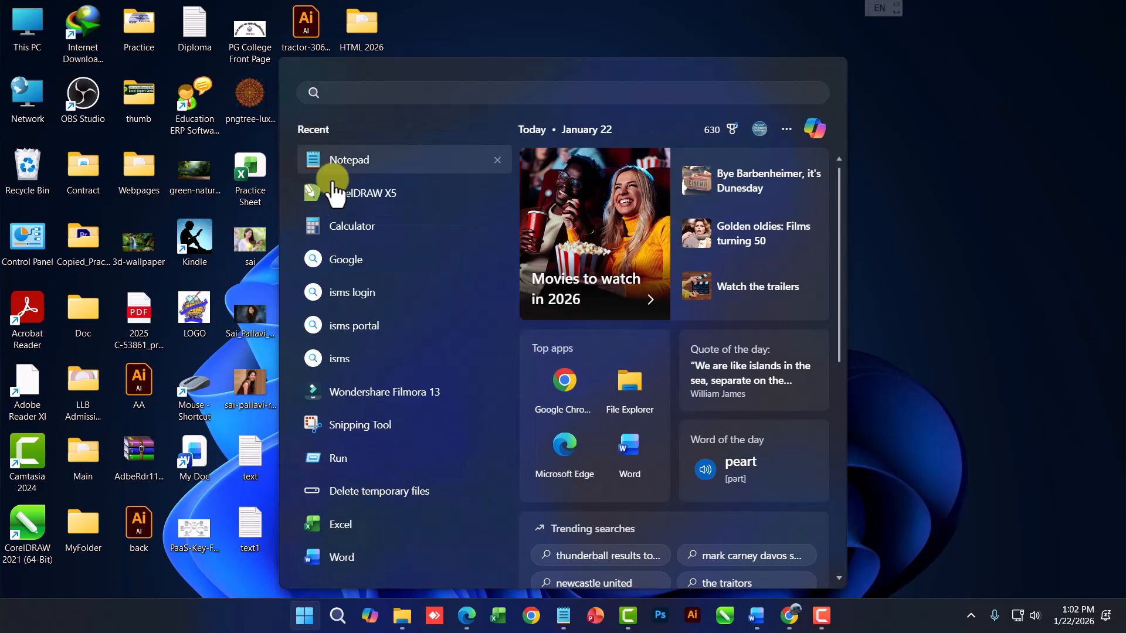
{"action": "left_click", "coordinate": [308, 620]}
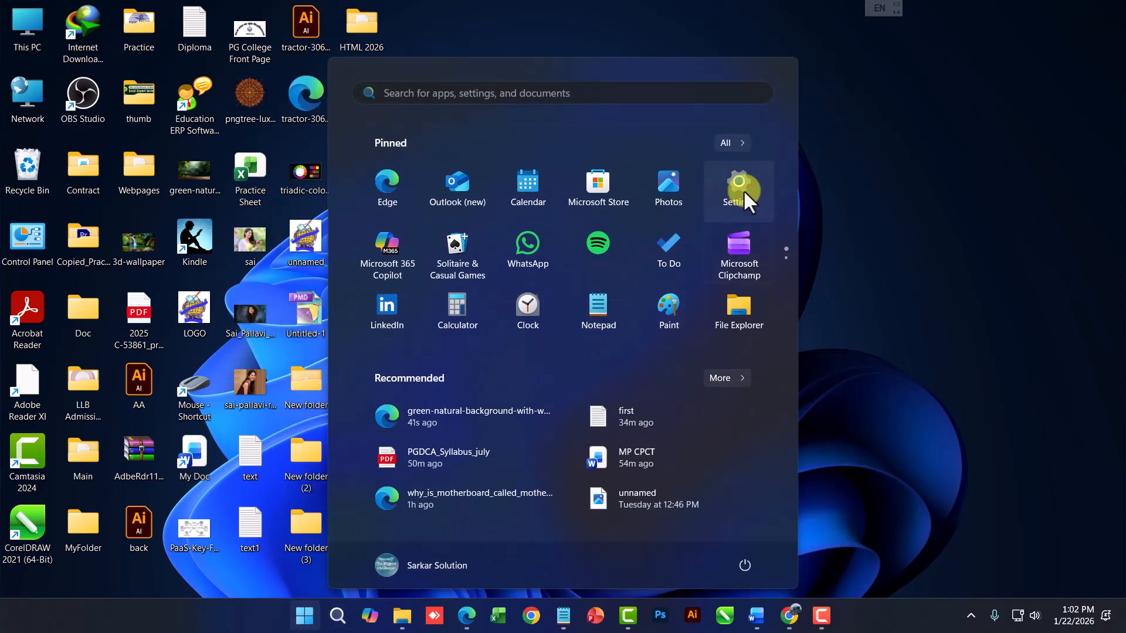
Browse the Start menu's full list of installed apps and its pinned apps, then close the Start menu
{"action": "left_click", "coordinate": [730, 145]}
{"action": "scroll", "coordinate": [481, 264], "scroll_direction": "down", "scroll_amount": 12}
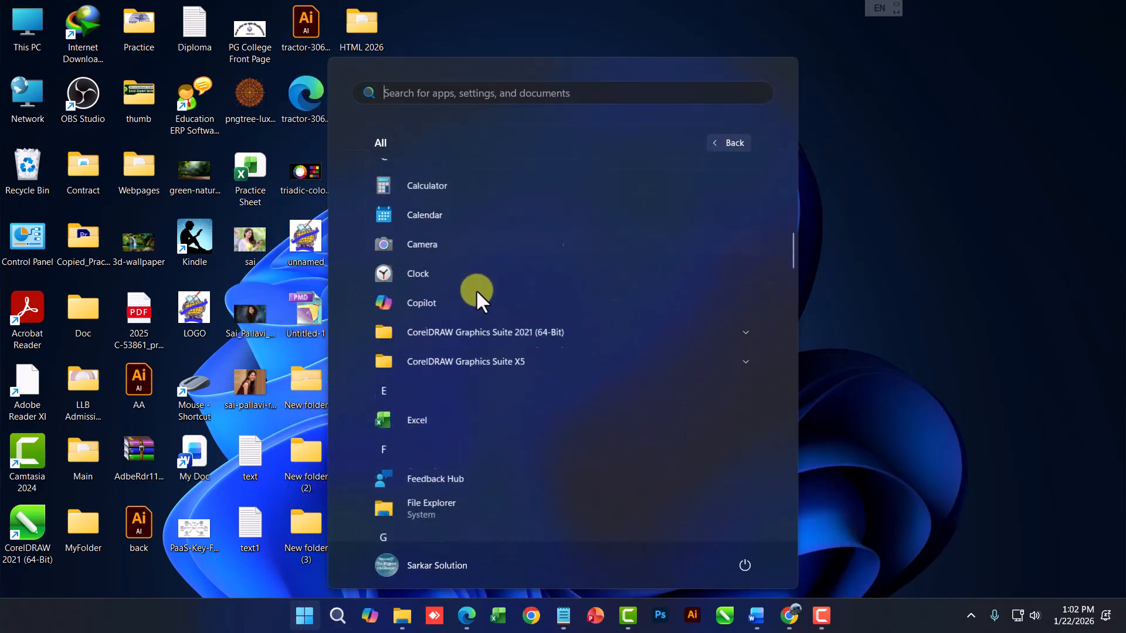
{"action": "scroll", "coordinate": [478, 297], "scroll_direction": "up", "scroll_amount": 6}
{"action": "scroll", "coordinate": [478, 297], "scroll_direction": "up", "scroll_amount": 5}
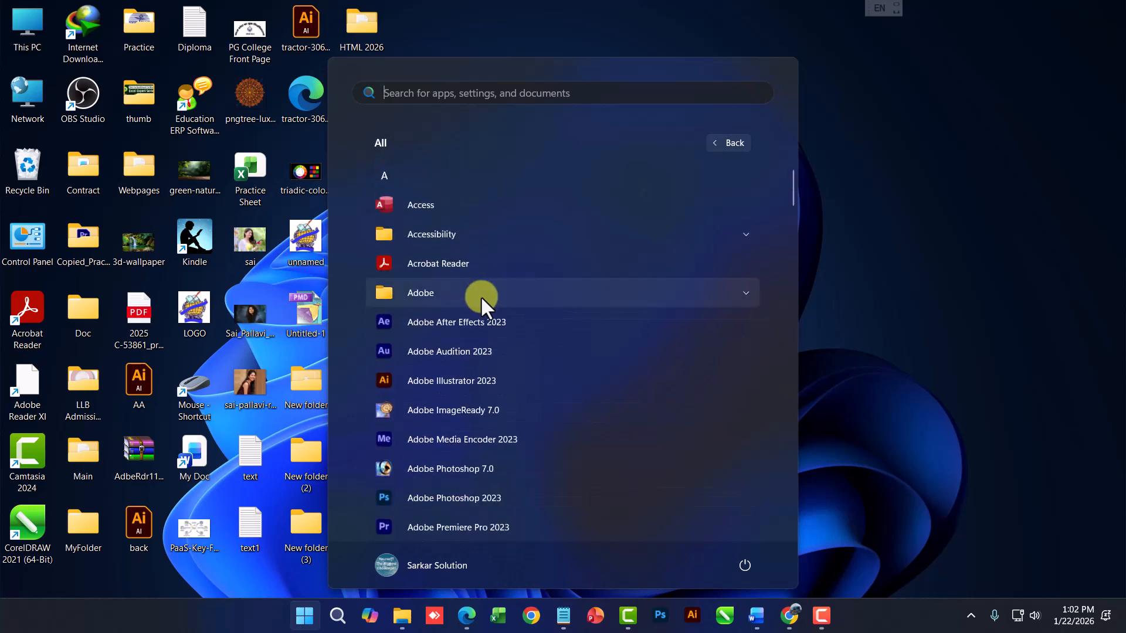
{"action": "left_click", "coordinate": [305, 615]}
{"action": "left_click", "coordinate": [305, 614]}
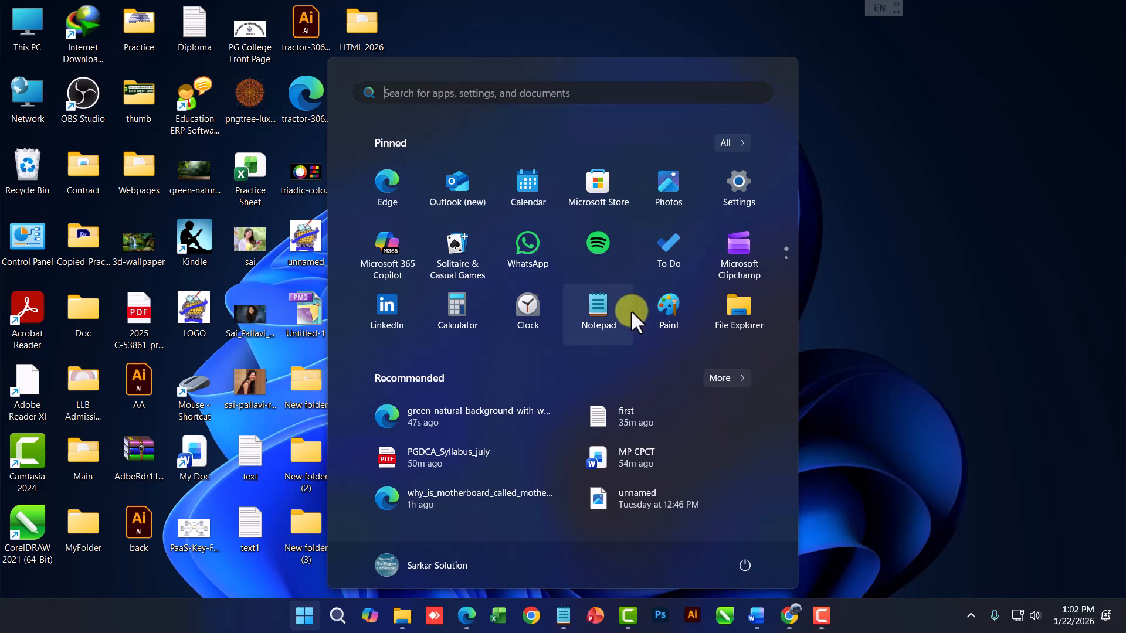
{"action": "left_click", "coordinate": [894, 586]}
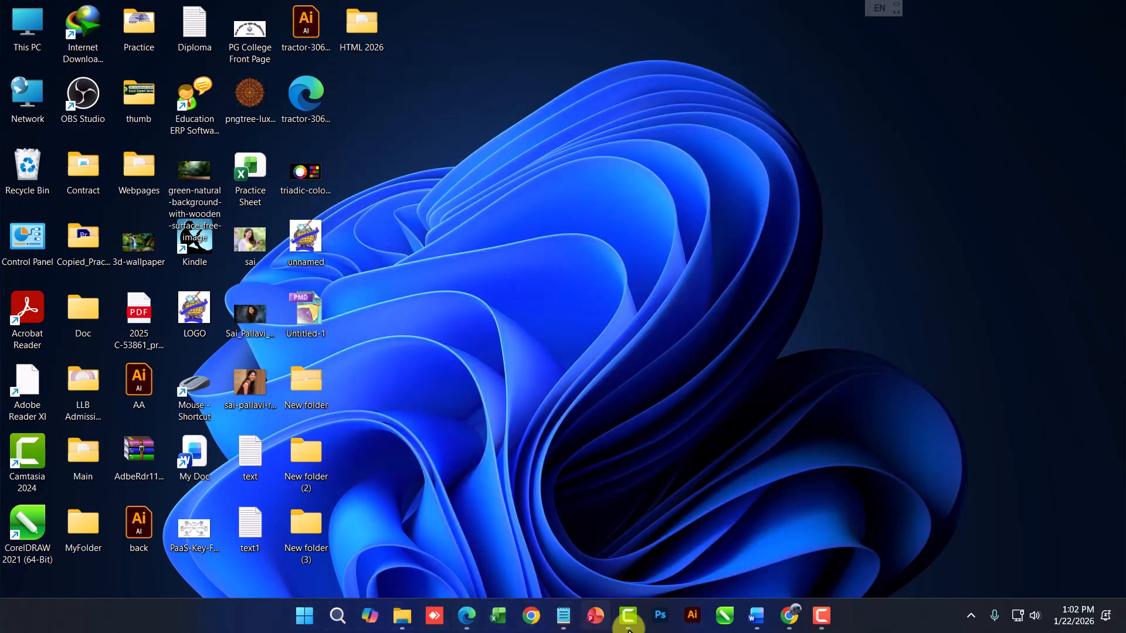
Bring up the open Notepad window from the taskbar and minimize it again
{"action": "mouse_move", "coordinate": [820, 628]}
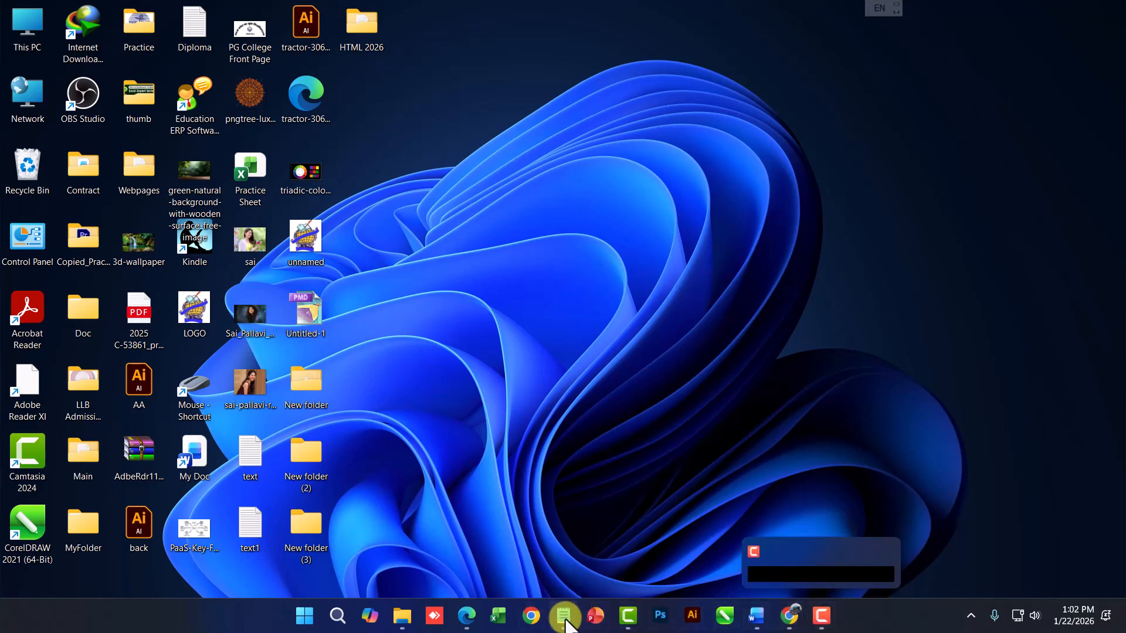
{"action": "left_click", "coordinate": [566, 621]}
{"action": "left_click", "coordinate": [567, 622]}
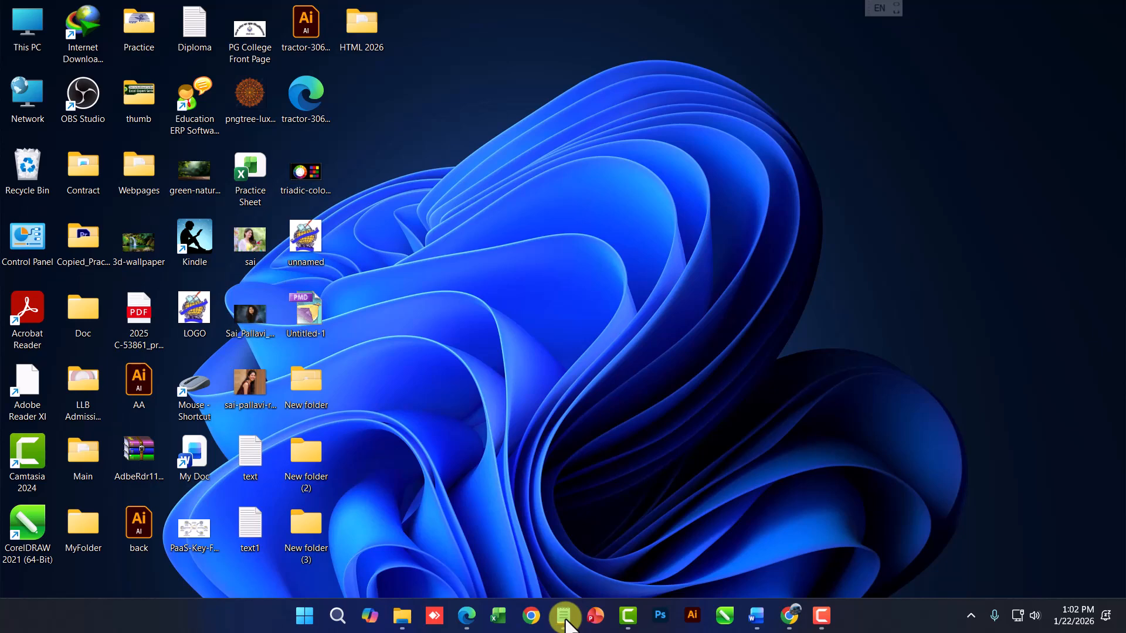
{"action": "left_click", "coordinate": [565, 622]}
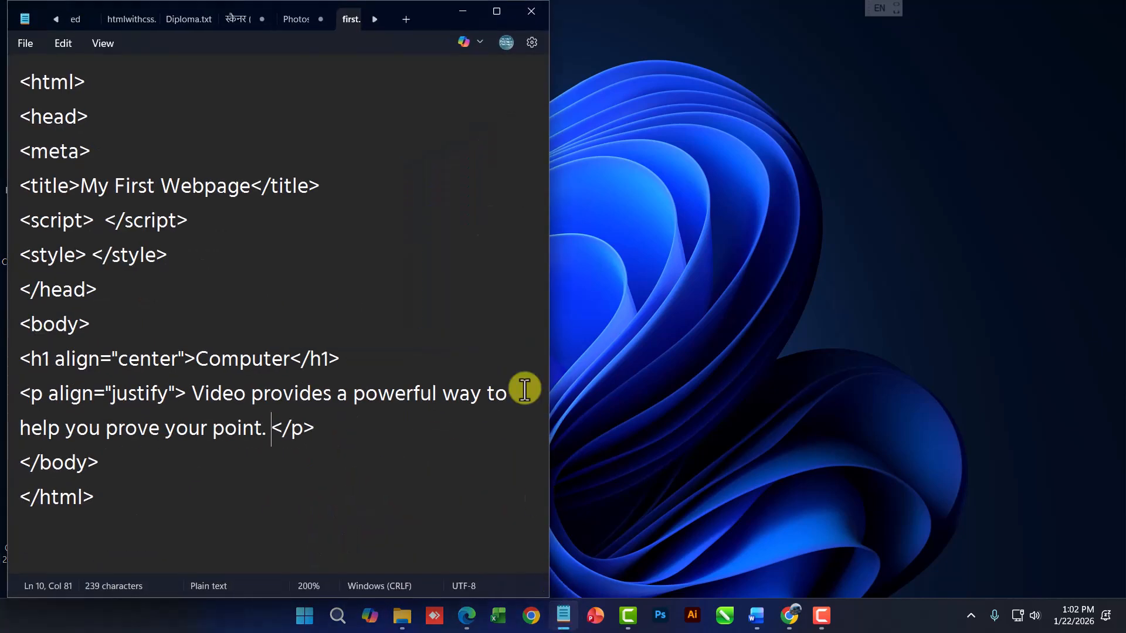
{"action": "left_click", "coordinate": [462, 12]}
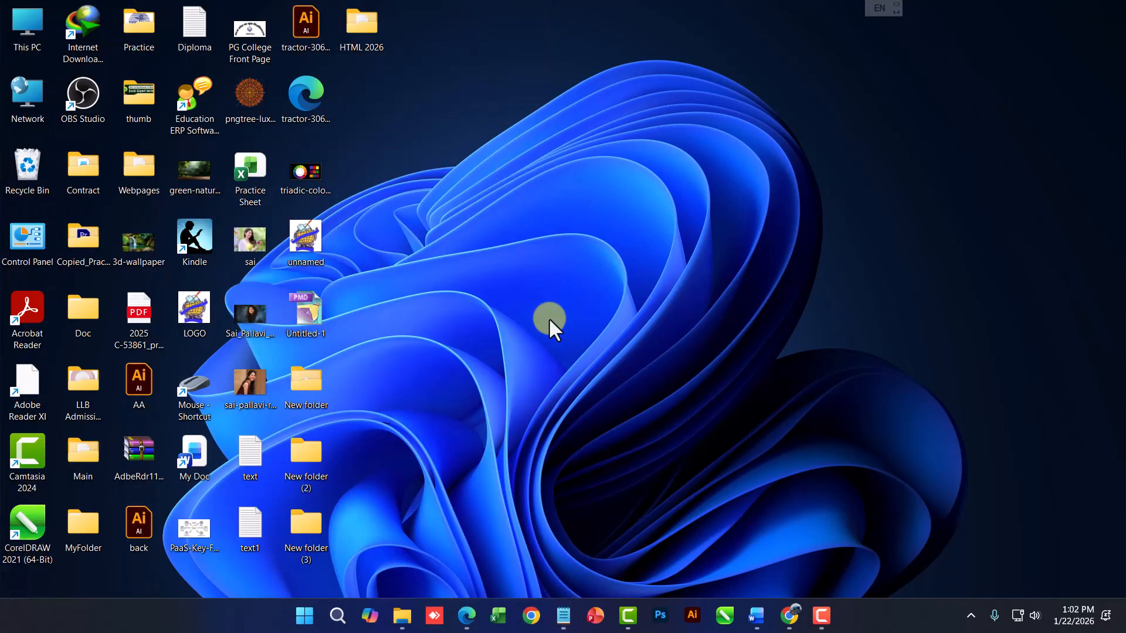
Restore the Notepad window, maximize it and close it
{"action": "left_click", "coordinate": [562, 617]}
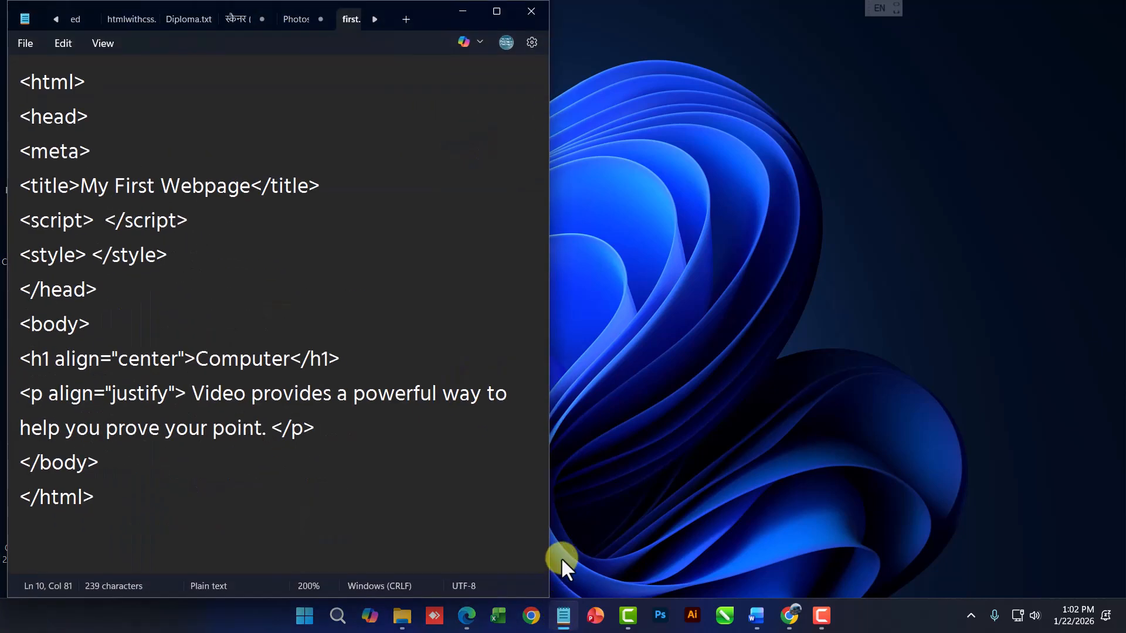
{"action": "left_click", "coordinate": [496, 11]}
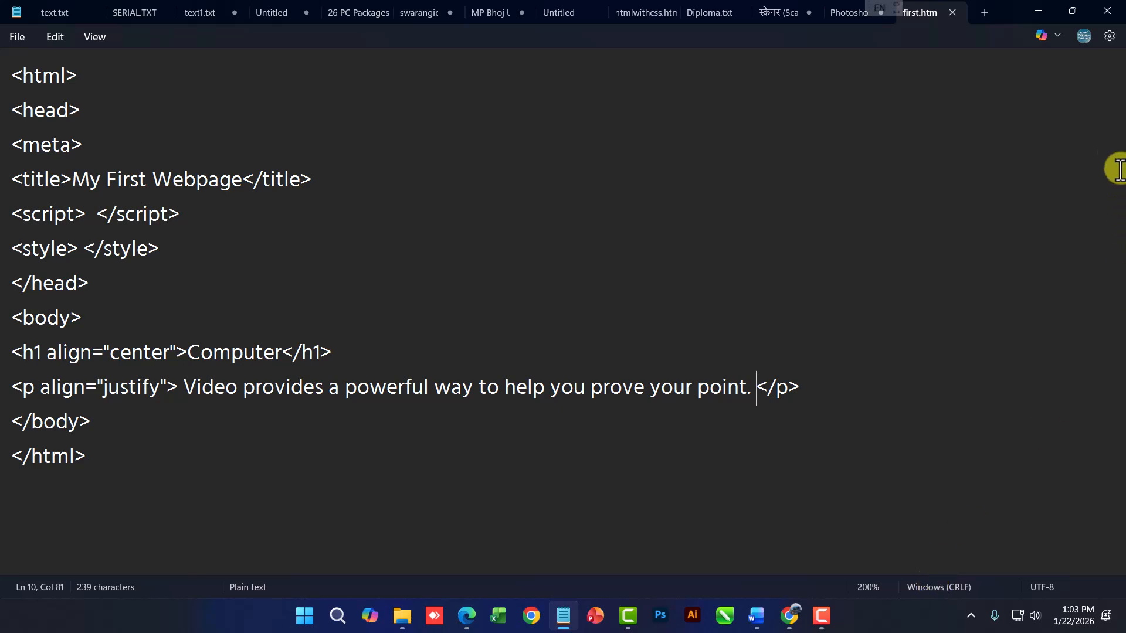
{"action": "left_click", "coordinate": [1107, 10]}
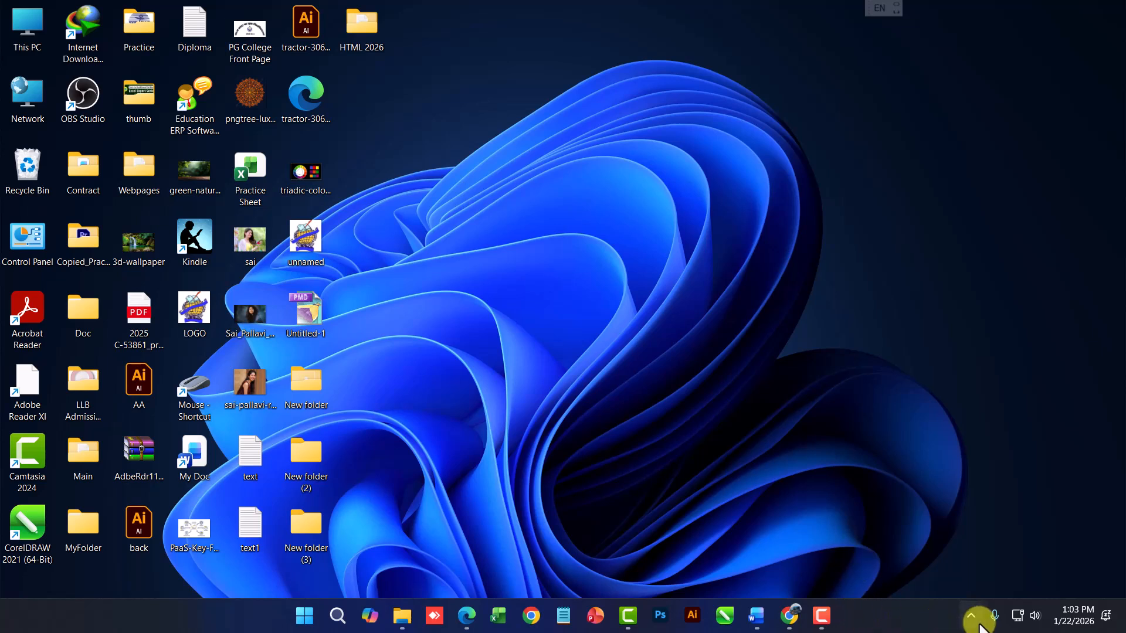
Examine the taskbar's hidden icons, quick settings, and date and time area
{"action": "left_click", "coordinate": [974, 619]}
{"action": "left_click", "coordinate": [973, 617]}
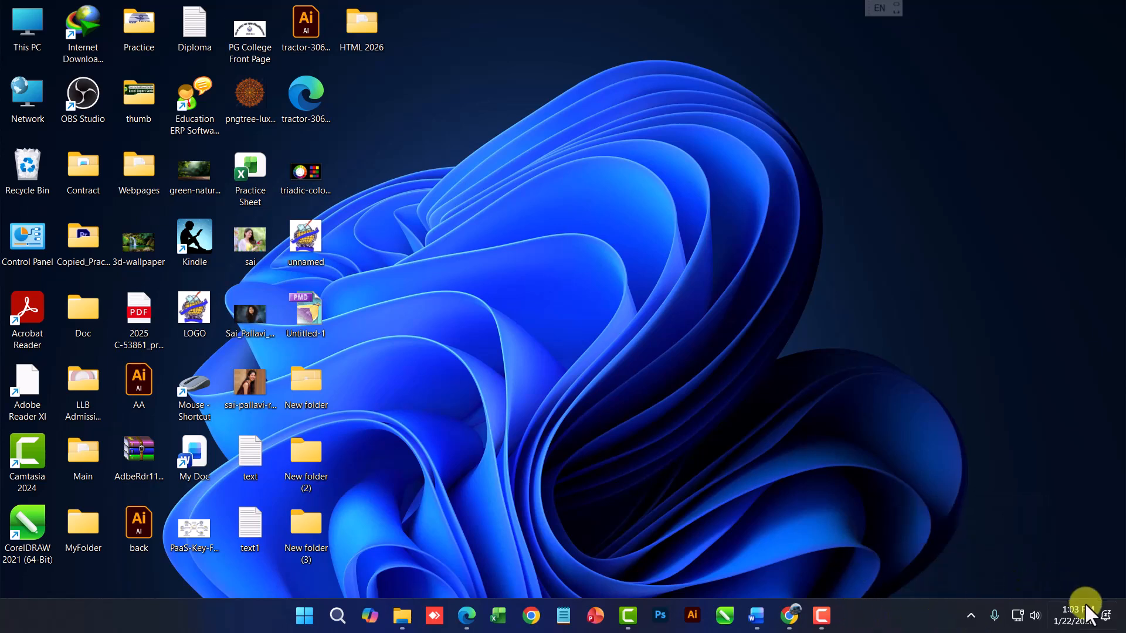
{"action": "left_click", "coordinate": [969, 616]}
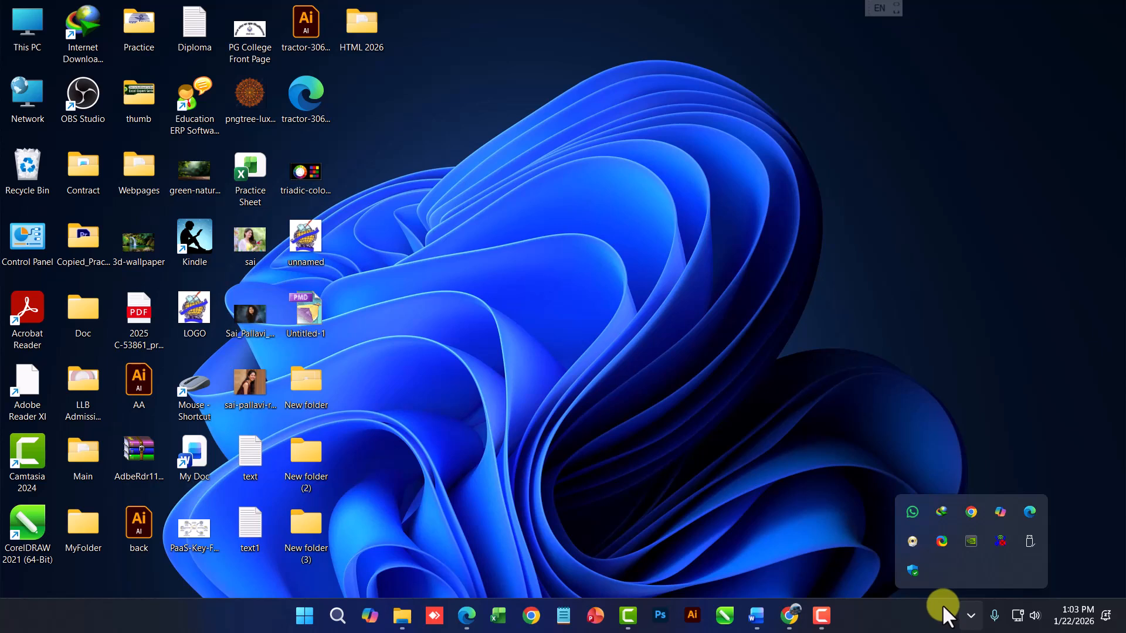
{"action": "left_click", "coordinate": [1020, 617]}
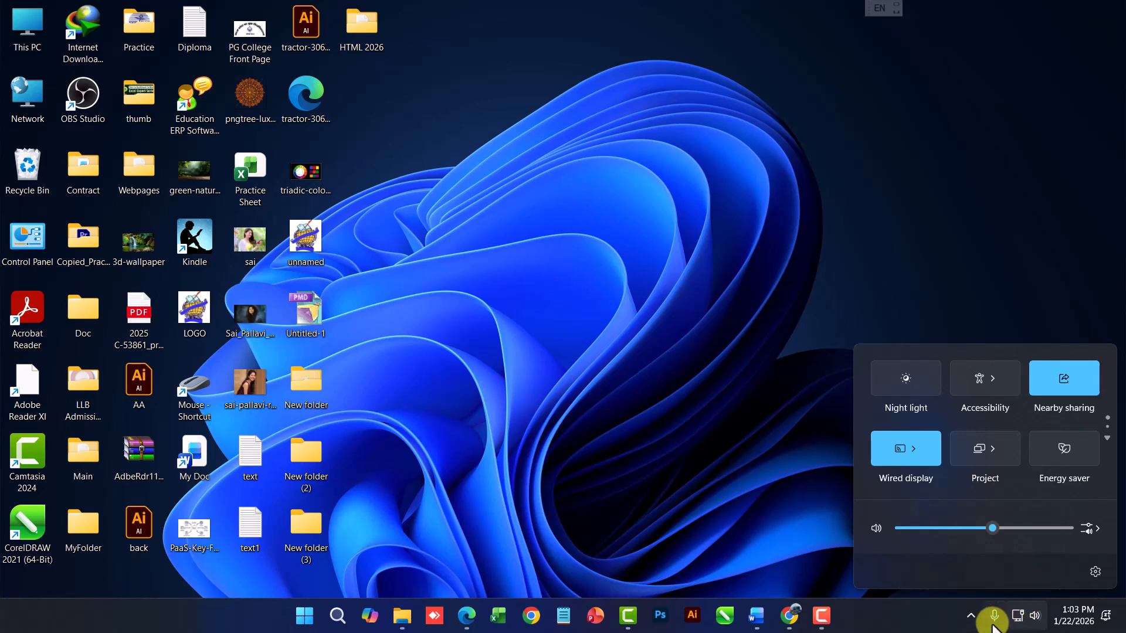
{"action": "left_click", "coordinate": [1079, 620]}
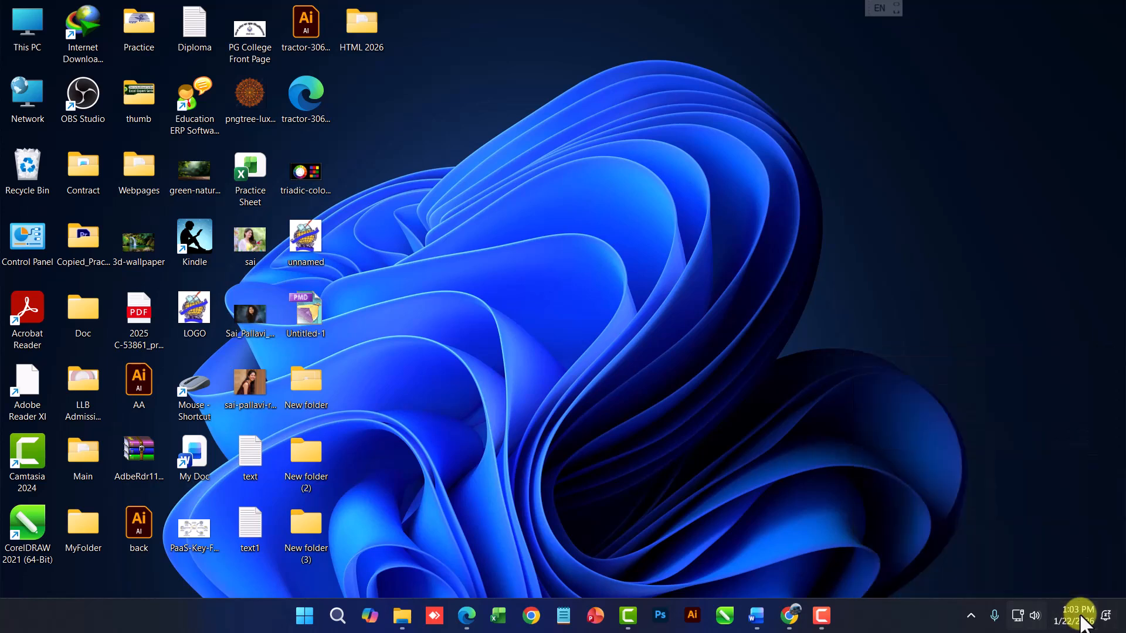
{"action": "left_click", "coordinate": [913, 623]}
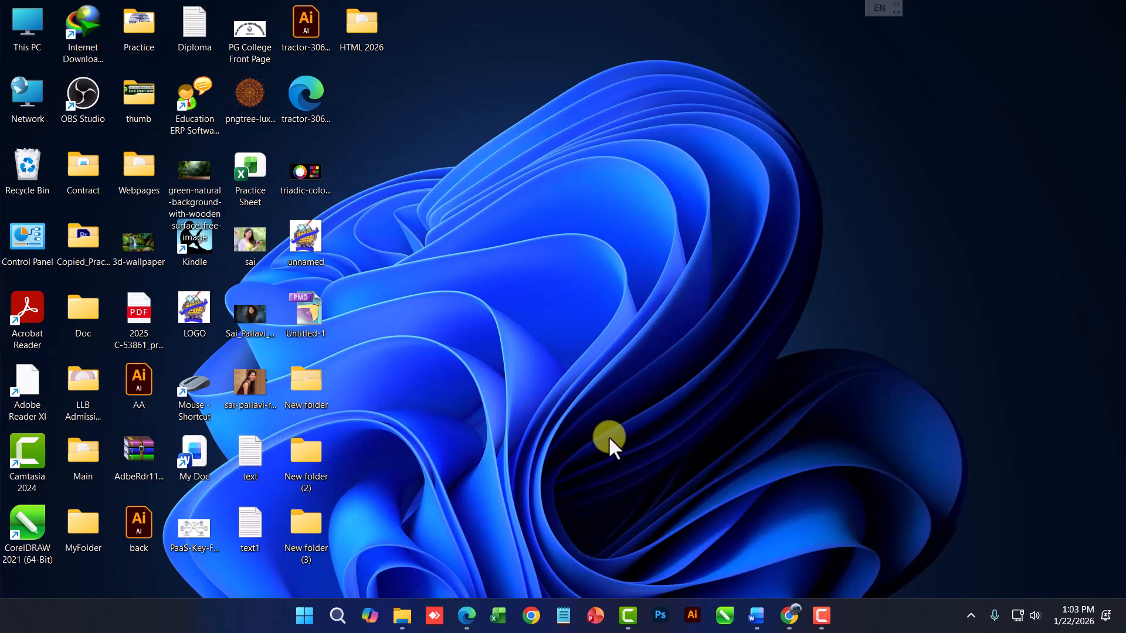
Switch to PGDCA_Syllabus_july.pdf in Edge and review the Unit-I topics of the PC Packages paper
{"action": "left_click", "coordinate": [467, 616]}
{"action": "left_click", "coordinate": [92, 12]}
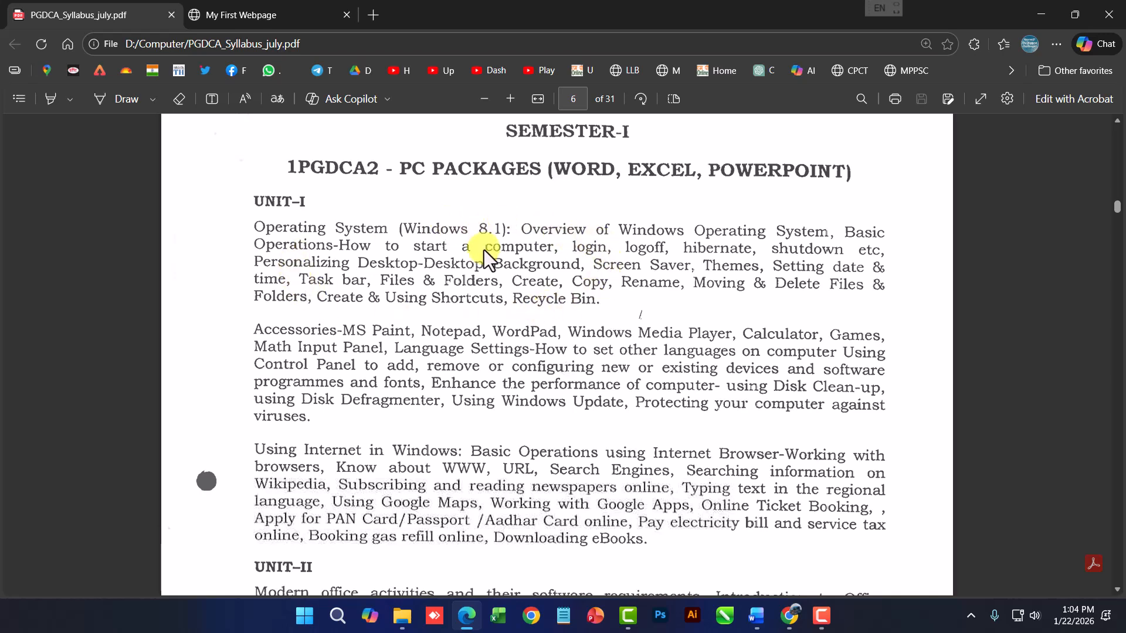
{"action": "scroll", "coordinate": [337, 240], "scroll_direction": "down", "scroll_amount": 2}
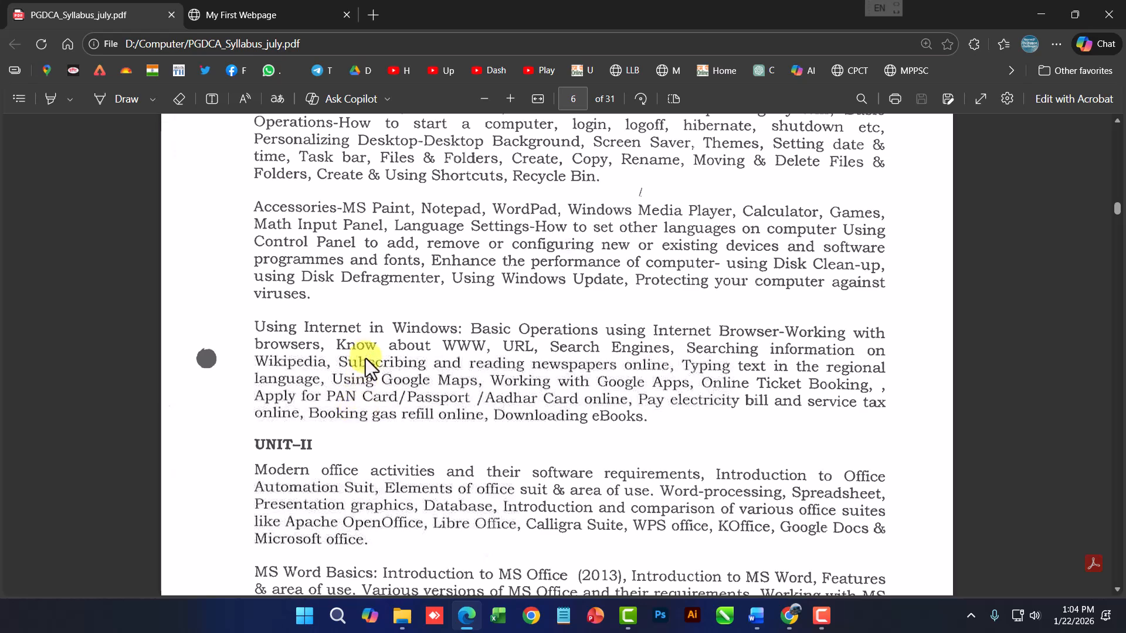
Review the Unit-I to Unit-V topics of the 1PGDCA2 PC Packages paper and return to Units I and II
{"action": "scroll", "coordinate": [375, 266], "scroll_direction": "up", "scroll_amount": 2}
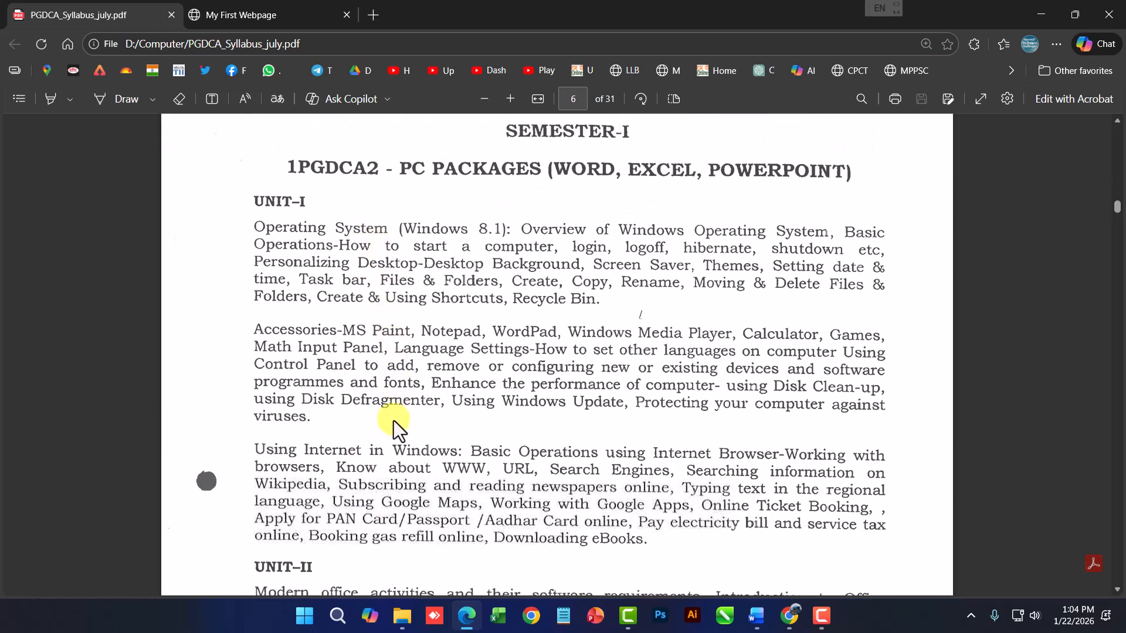
{"action": "scroll", "coordinate": [396, 423], "scroll_direction": "down", "scroll_amount": 4}
{"action": "scroll", "coordinate": [265, 350], "scroll_direction": "down", "scroll_amount": 2}
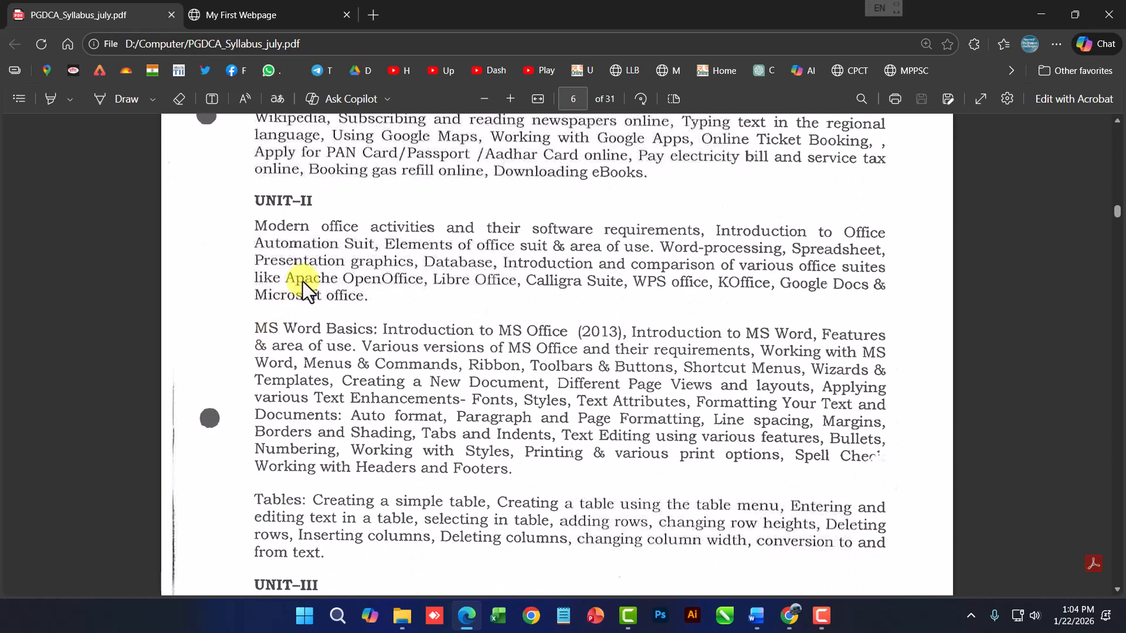
{"action": "scroll", "coordinate": [327, 294], "scroll_direction": "down", "scroll_amount": 4}
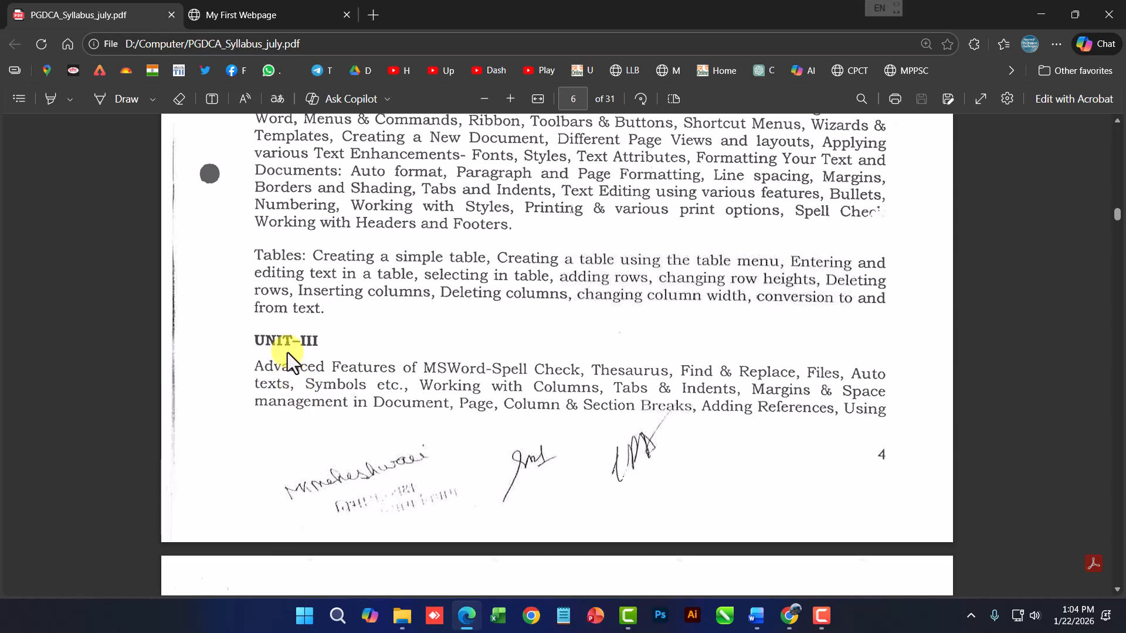
{"action": "scroll", "coordinate": [287, 353], "scroll_direction": "down", "scroll_amount": 10}
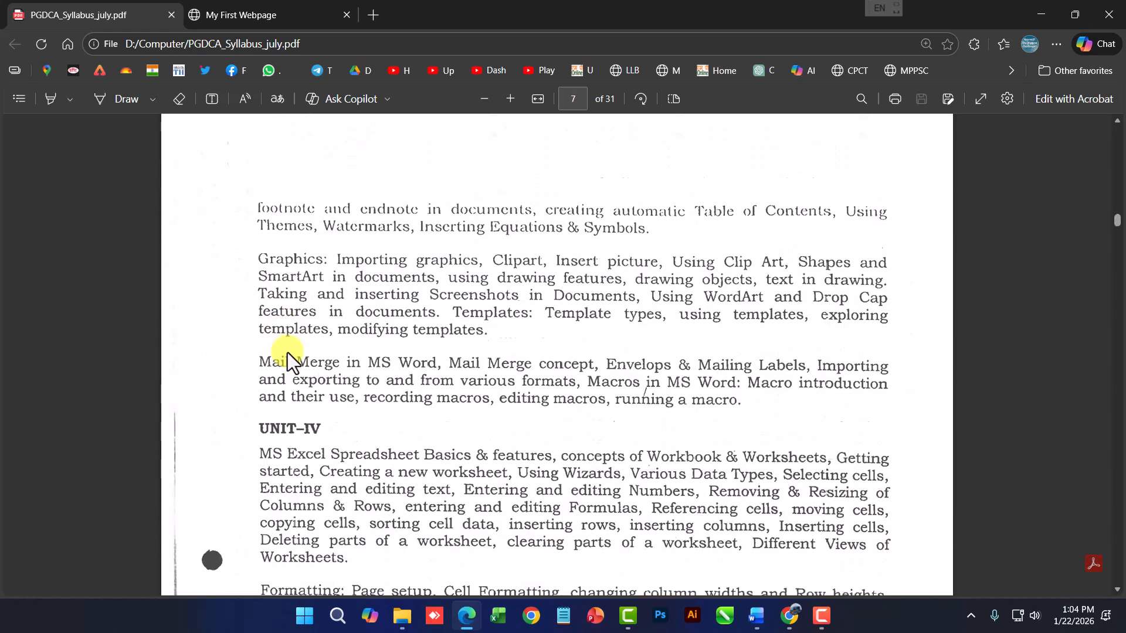
{"action": "scroll", "coordinate": [287, 353], "scroll_direction": "down", "scroll_amount": 2}
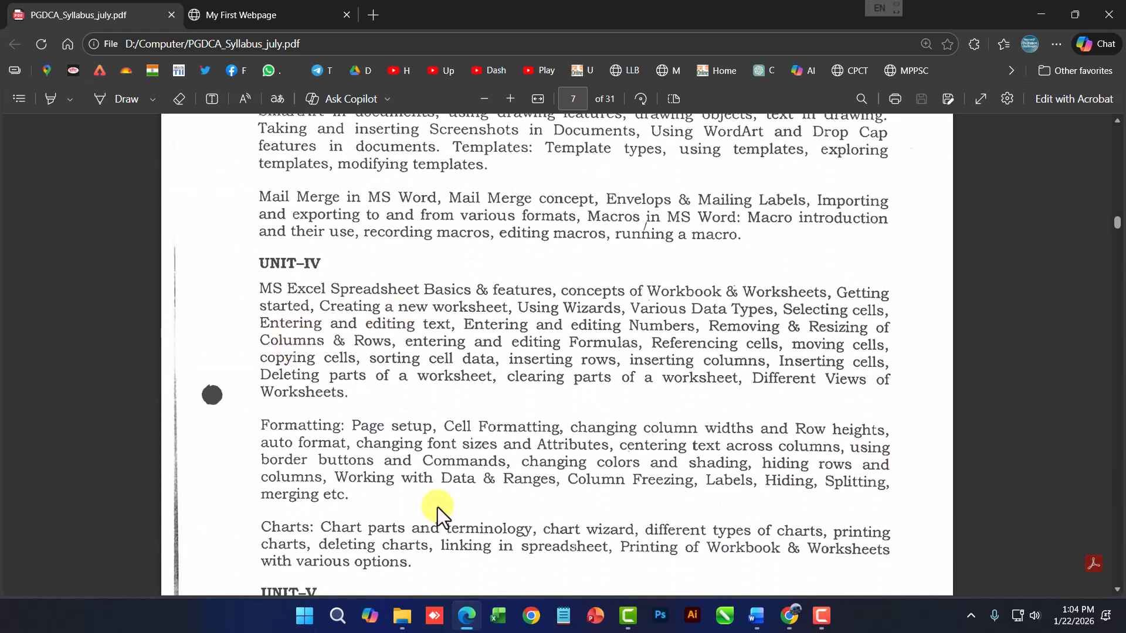
{"action": "scroll", "coordinate": [437, 508], "scroll_direction": "down", "scroll_amount": 4}
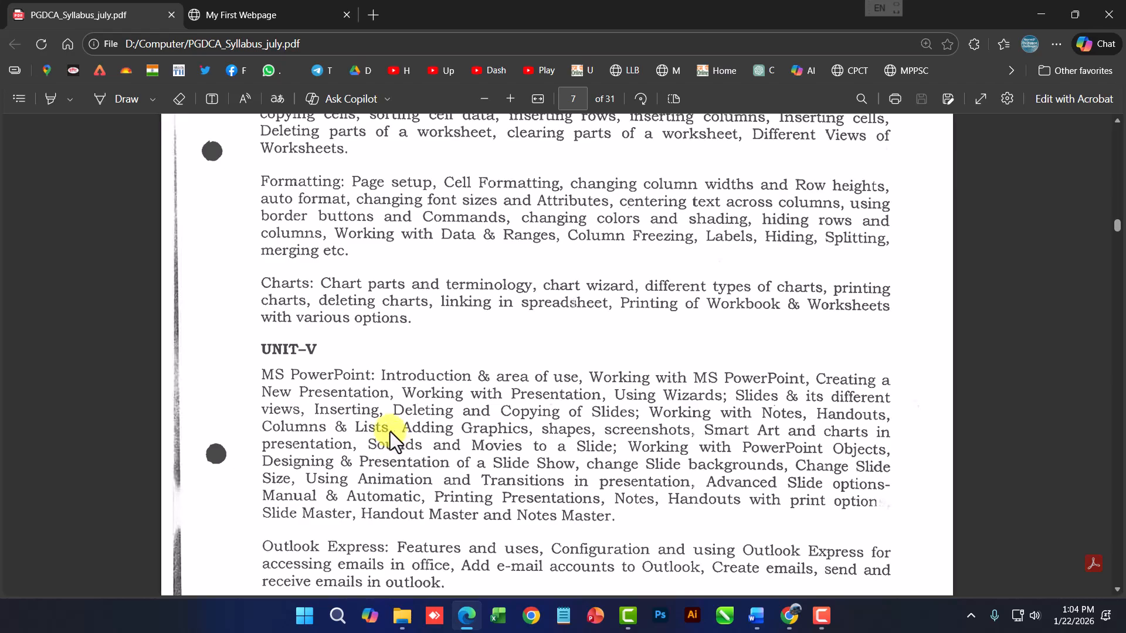
{"action": "scroll", "coordinate": [389, 432], "scroll_direction": "up", "scroll_amount": 15}
{"action": "scroll", "coordinate": [399, 425], "scroll_direction": "up", "scroll_amount": 11}
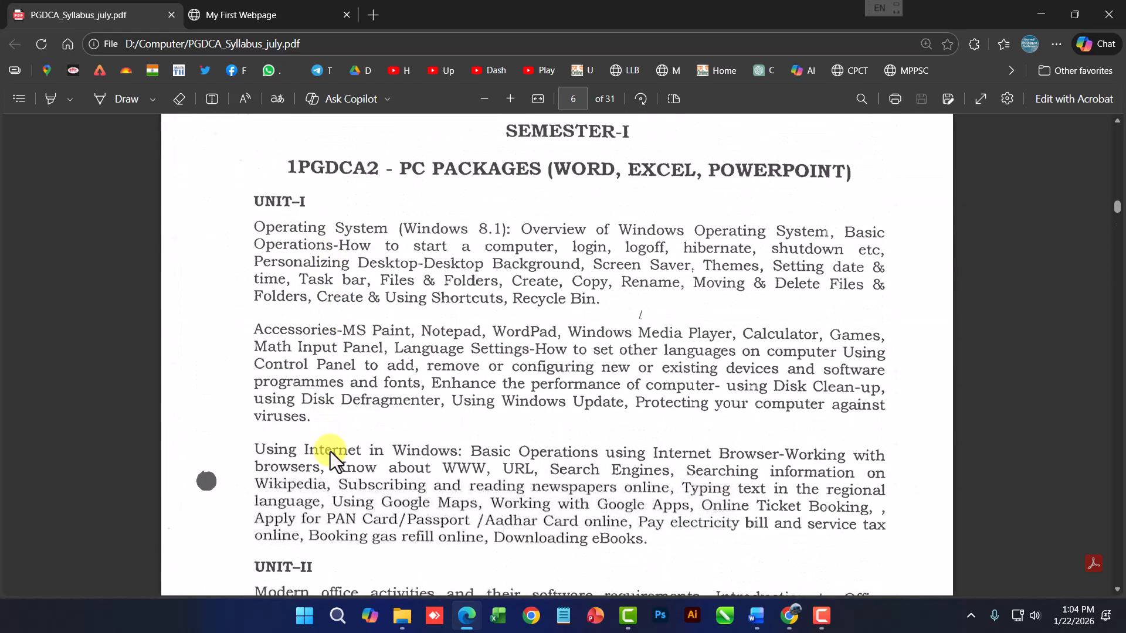
{"action": "scroll", "coordinate": [329, 451], "scroll_direction": "down", "scroll_amount": 6}
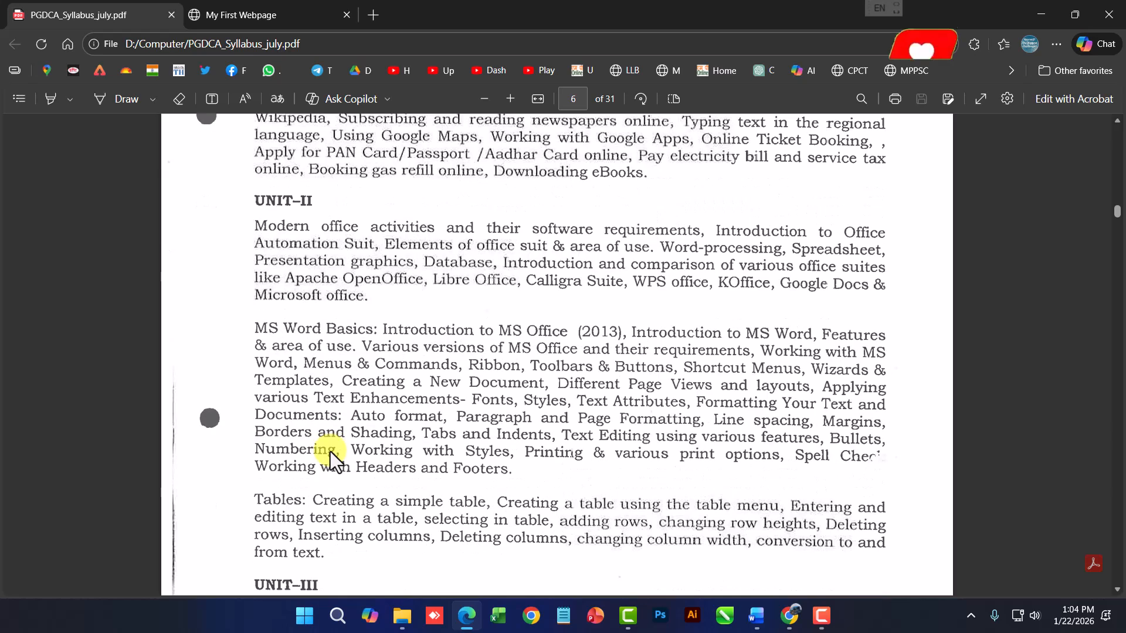